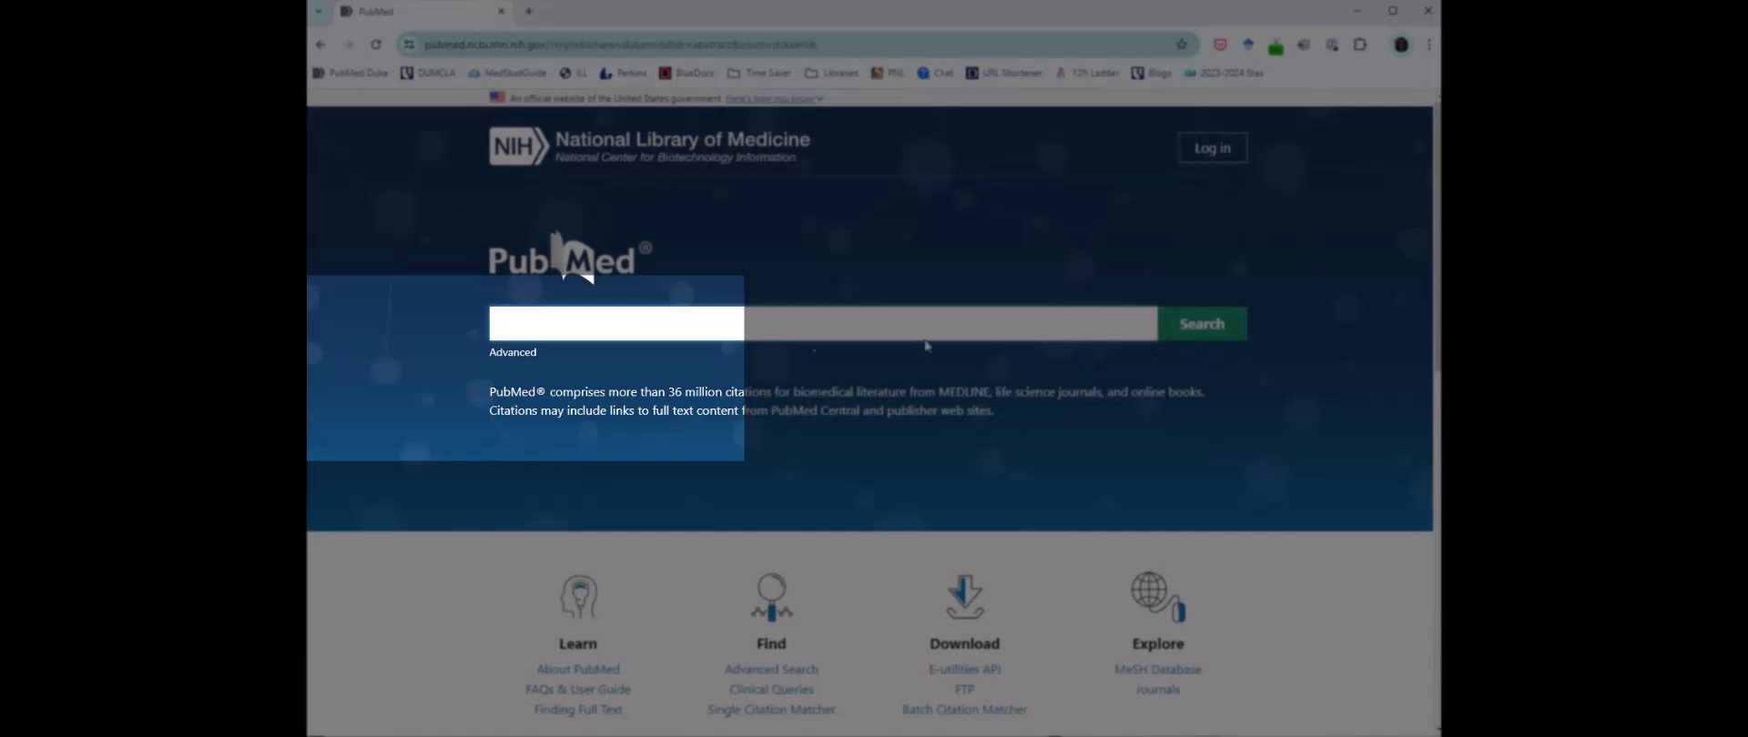
# Step: In Advanced search, add 'alpha-gal' and 'allergy OR allerg*' to the search history without running them
pyautogui.click(510, 353)
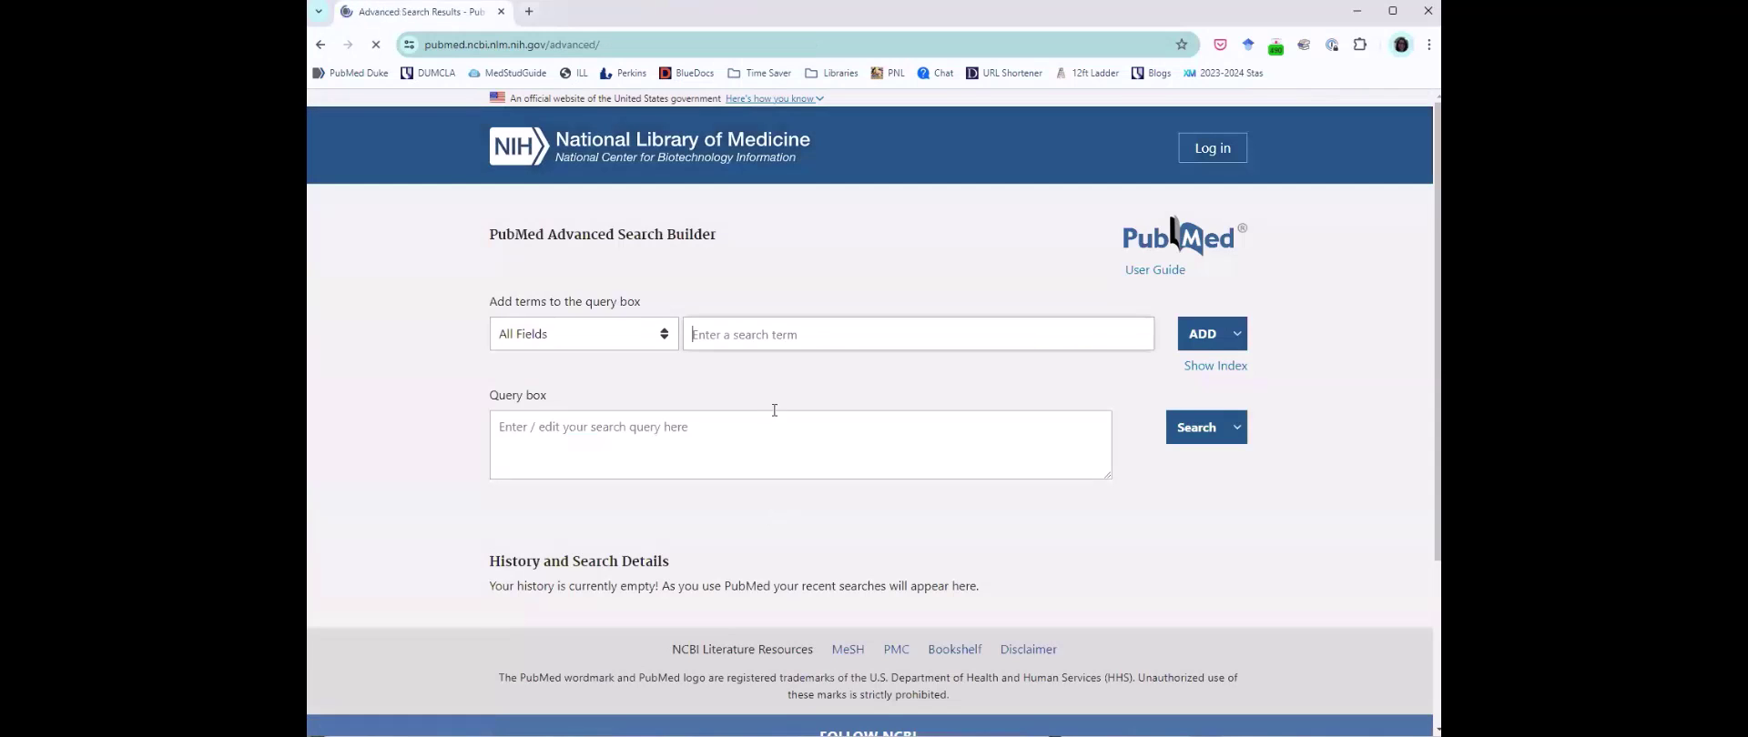
pyautogui.click(767, 424)
pyautogui.write('alpha')
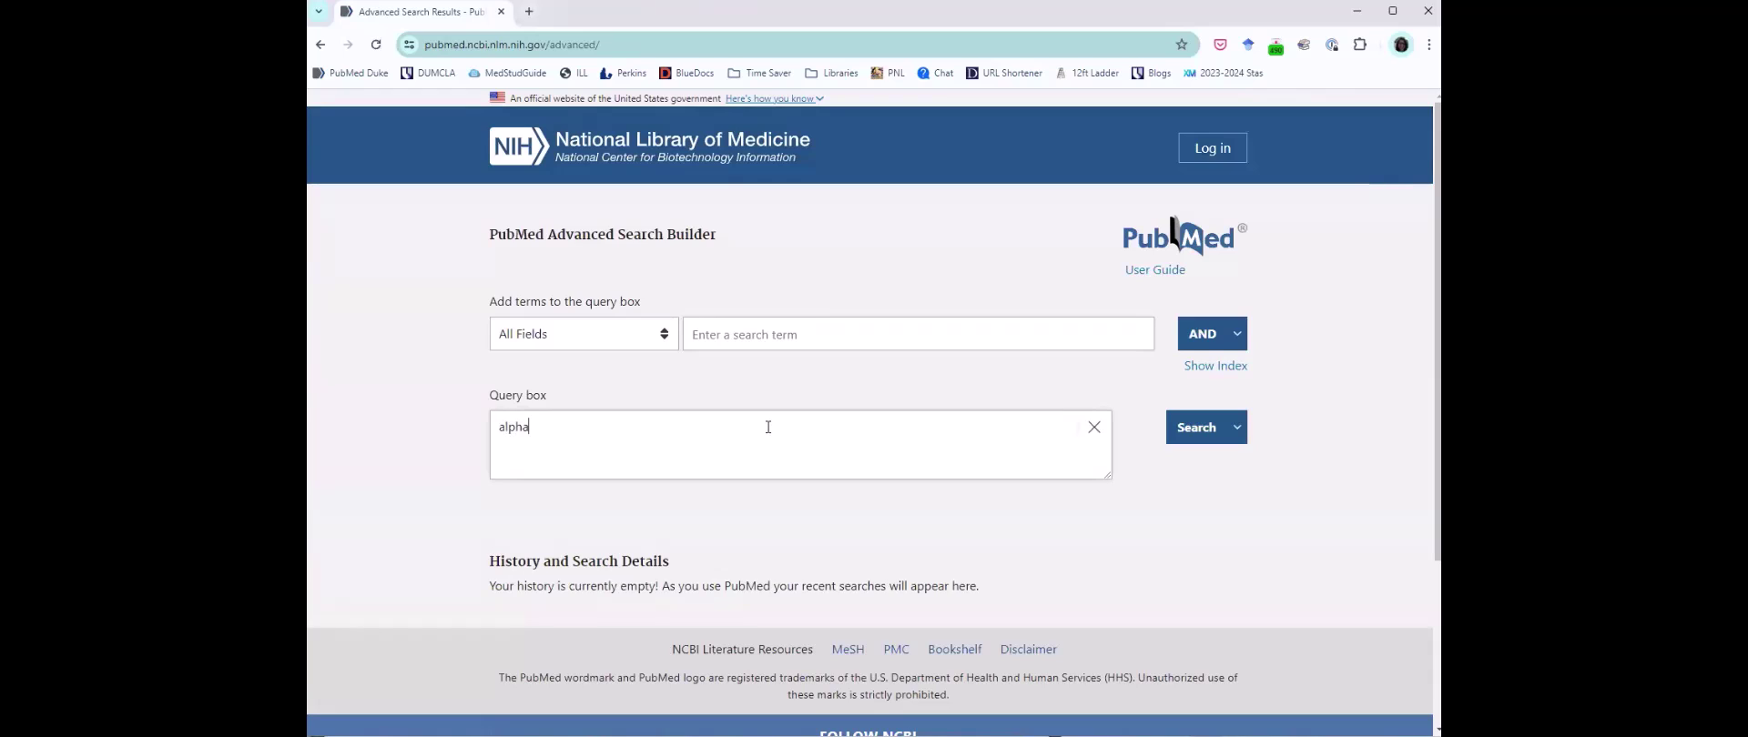
pyautogui.write('-gal')
pyautogui.click(1237, 427)
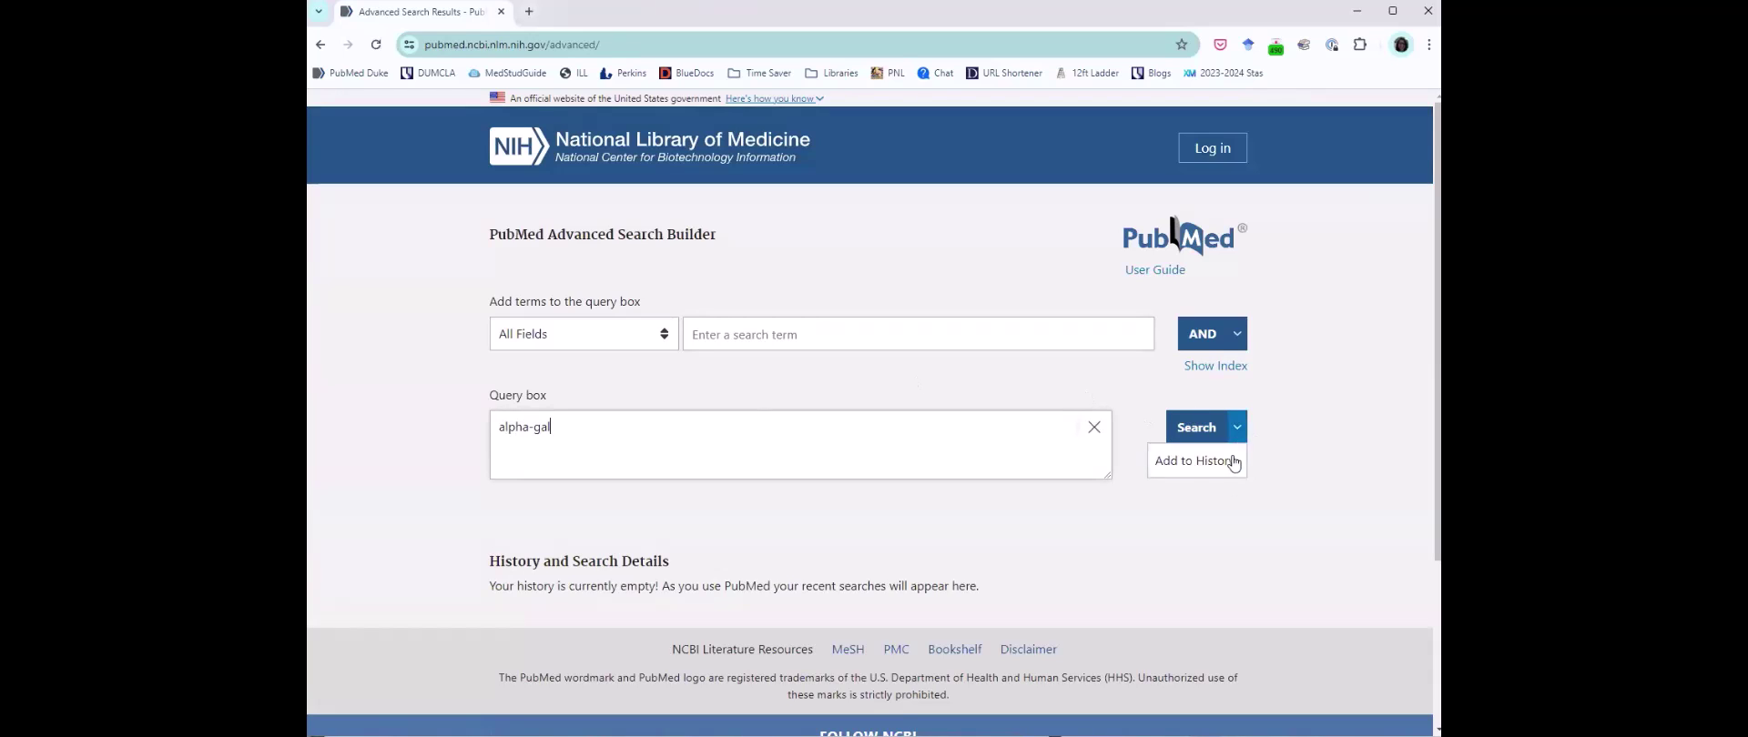
pyautogui.click(1232, 458)
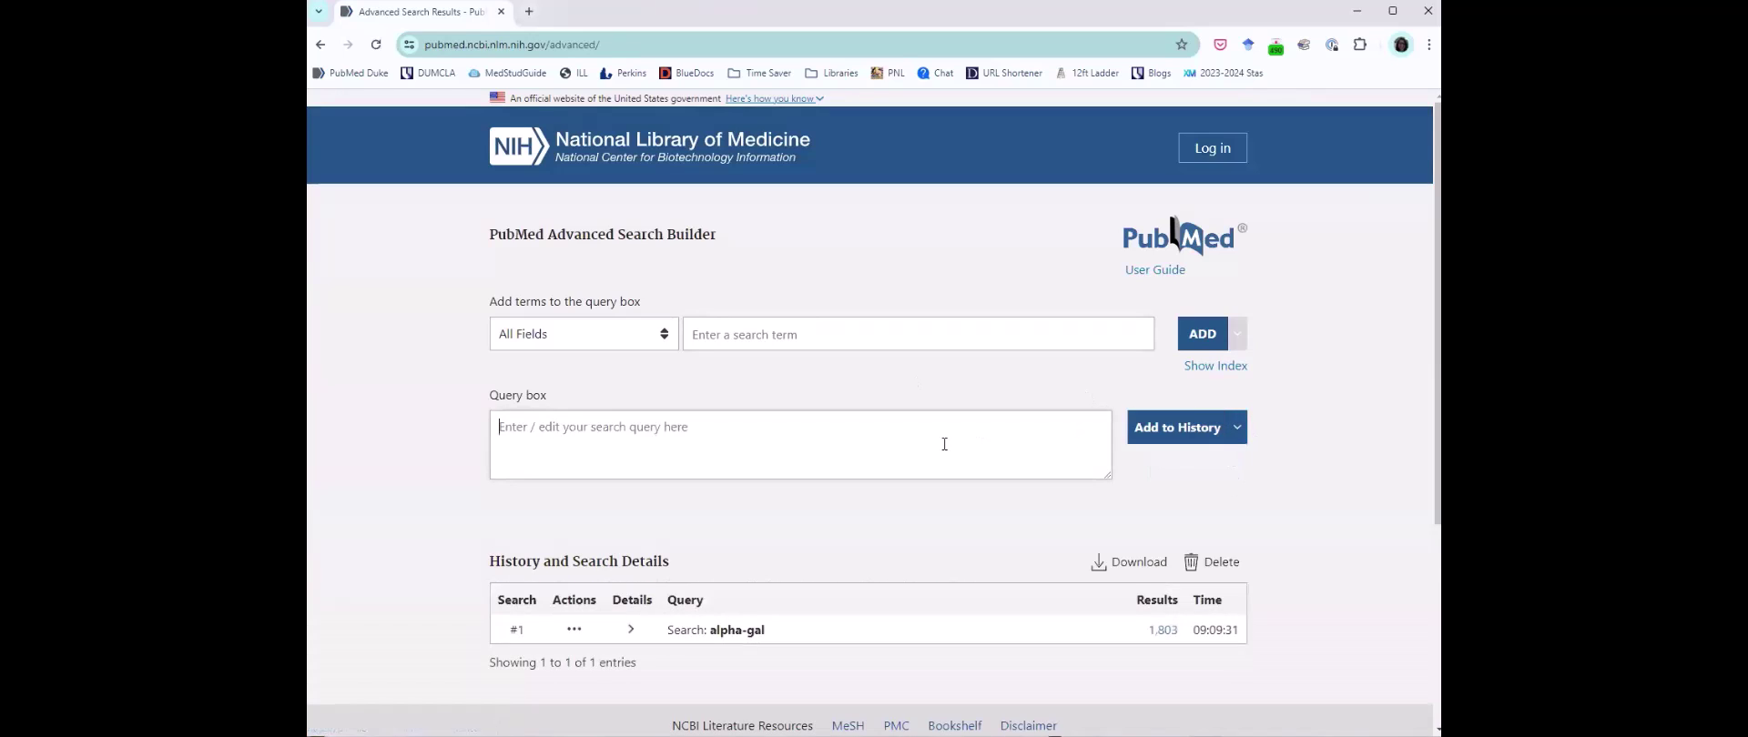
pyautogui.write('aller')
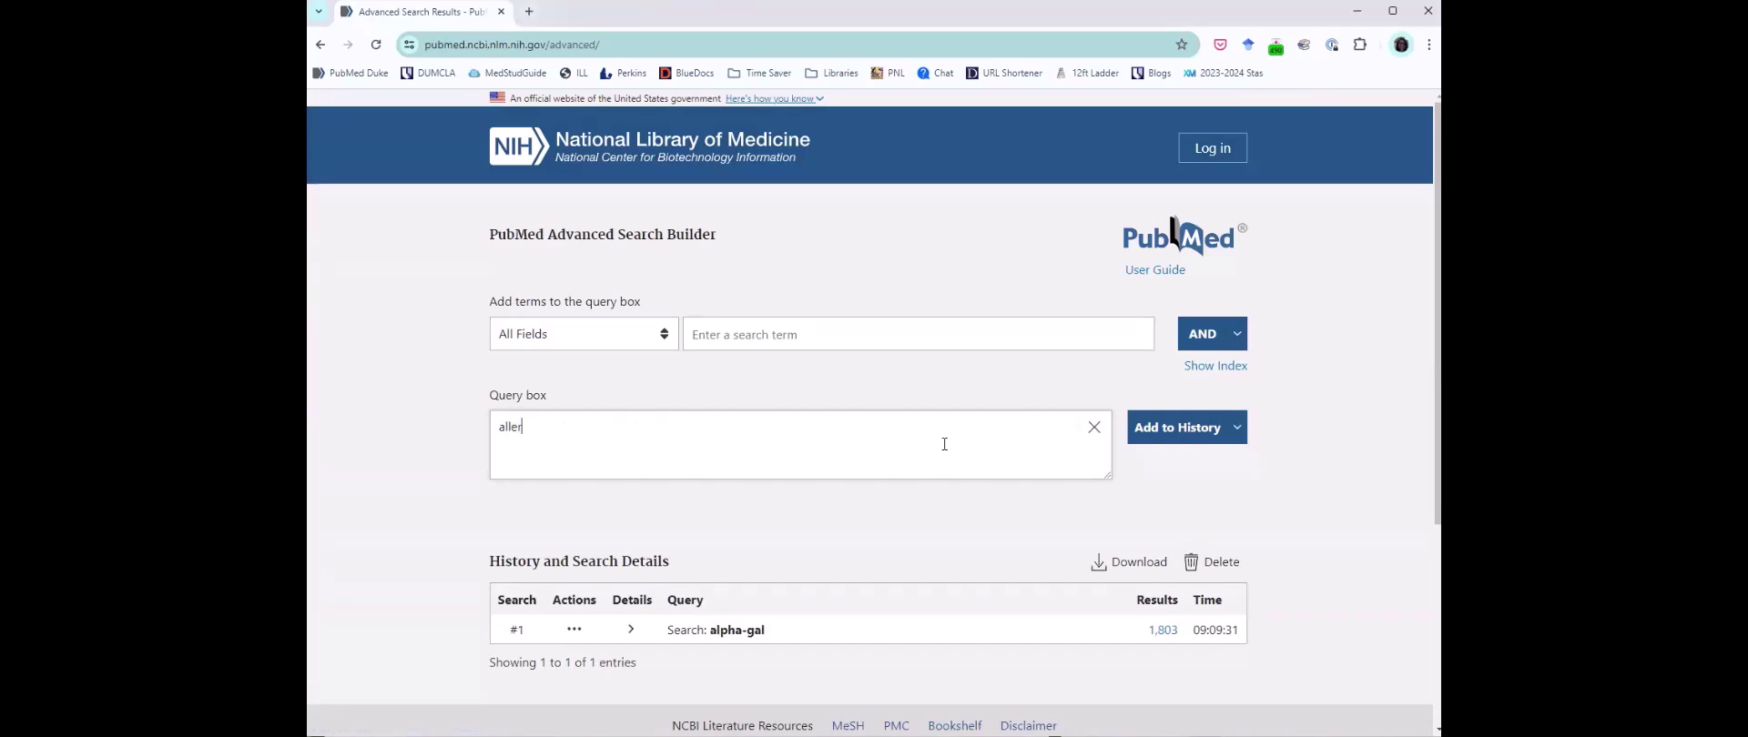
pyautogui.write('gy OR allerg')
pyautogui.write('*')
pyautogui.click(1173, 445)
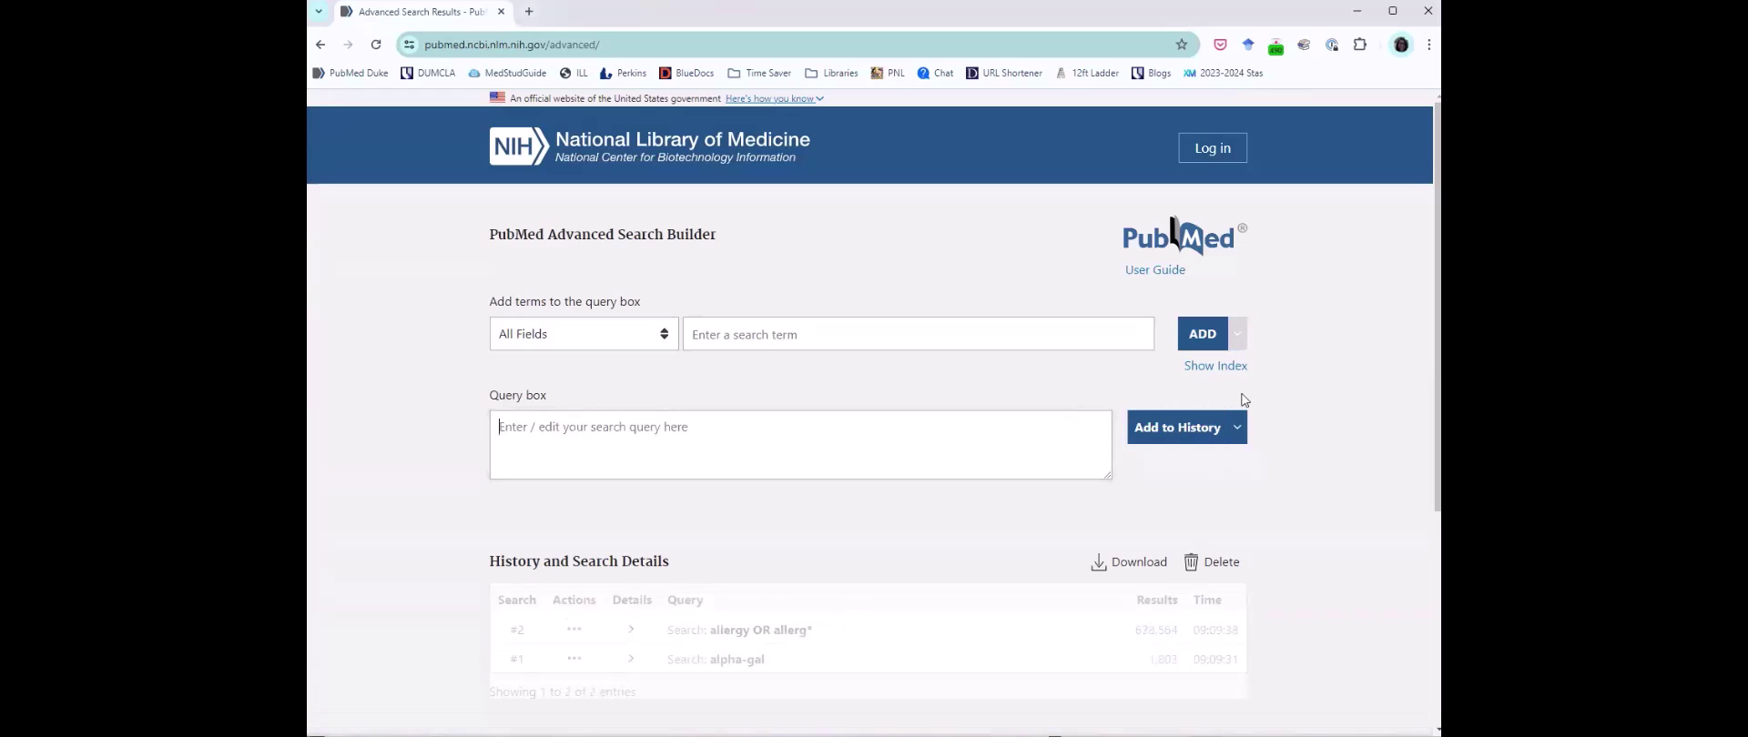
# Step: Combine the alpha-gal and allergy searches with AND and add the combined query to history
pyautogui.click(575, 659)
pyautogui.click(628, 665)
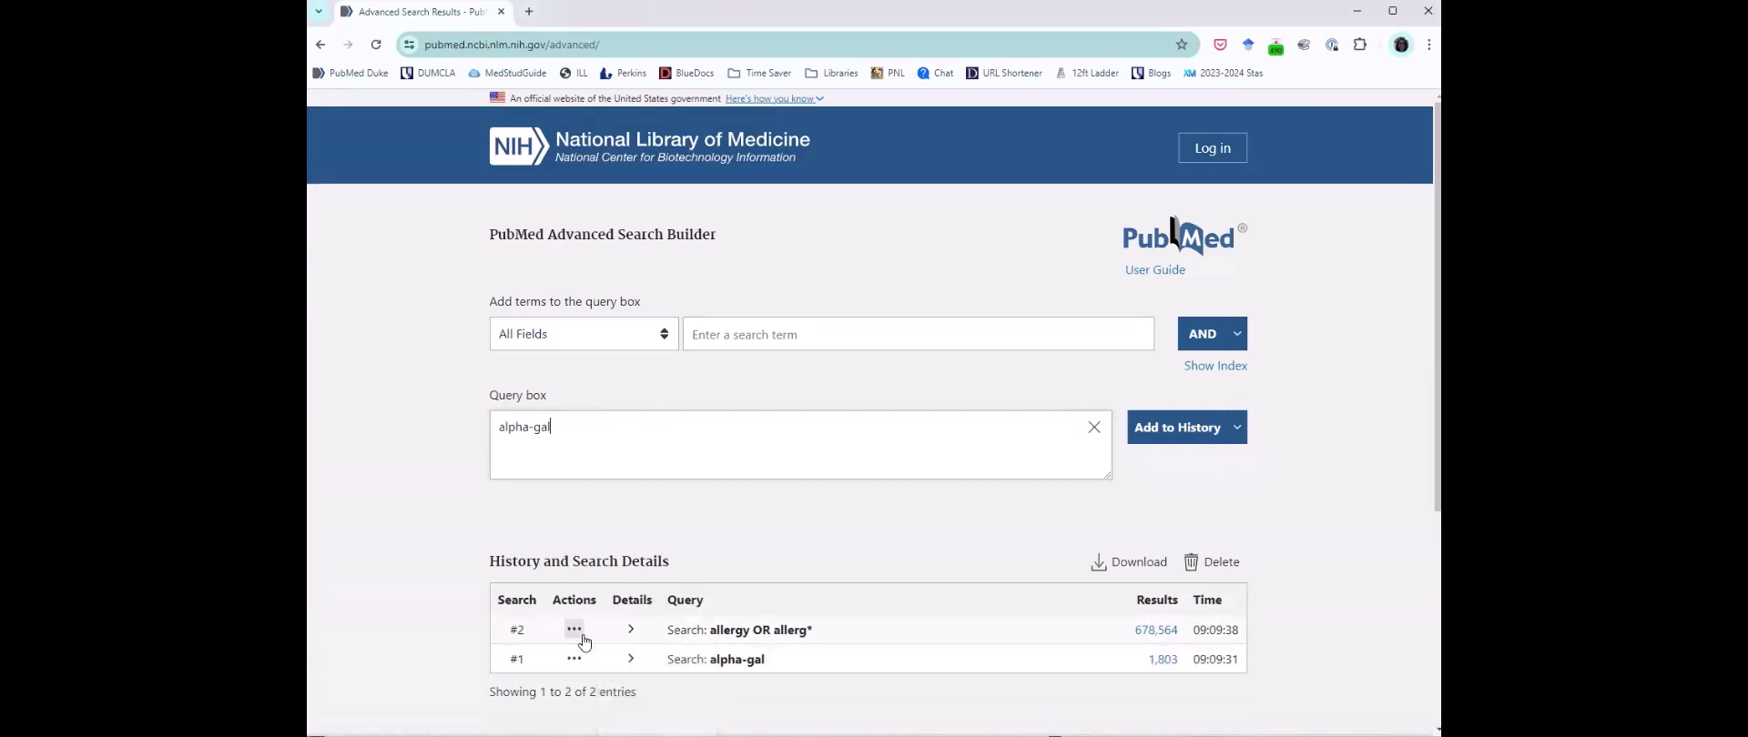
pyautogui.click(573, 630)
pyautogui.click(622, 634)
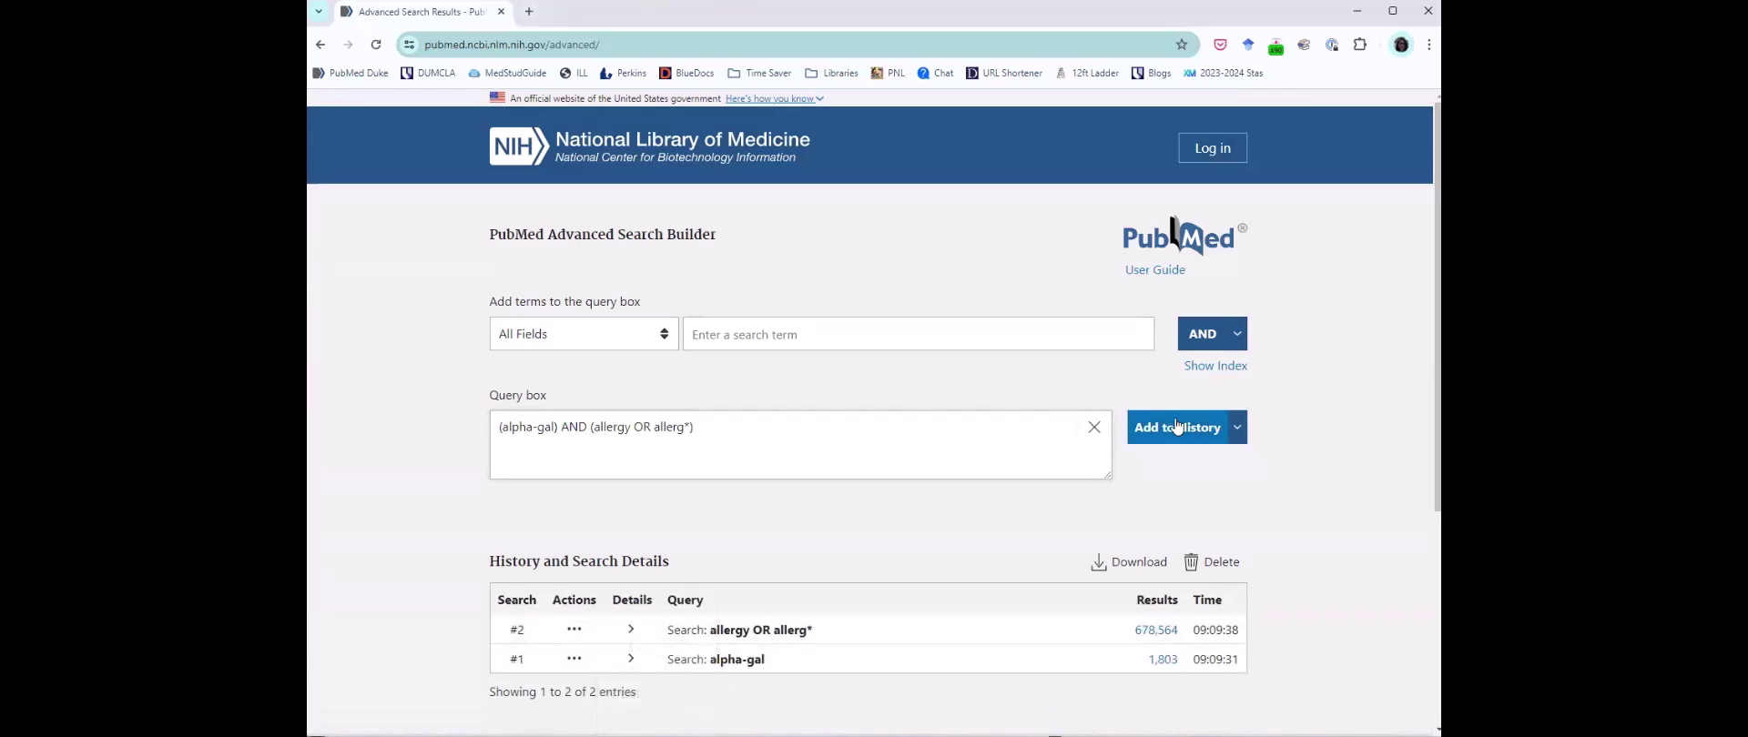
pyautogui.click(1178, 428)
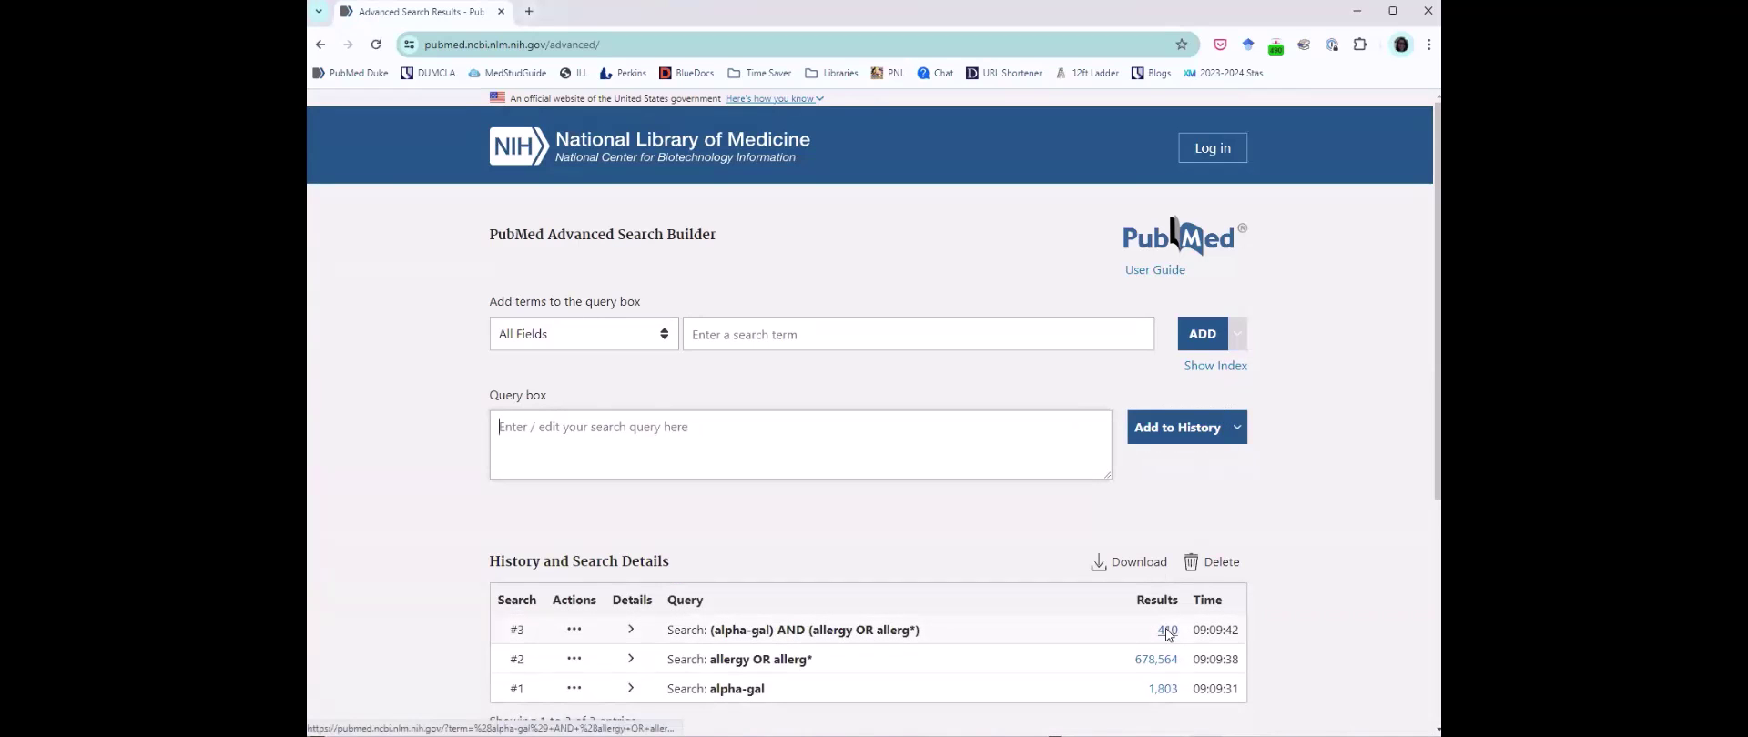
# Step: Show the 410 combined-search results and open the top result in a new tab
pyautogui.click(1167, 631)
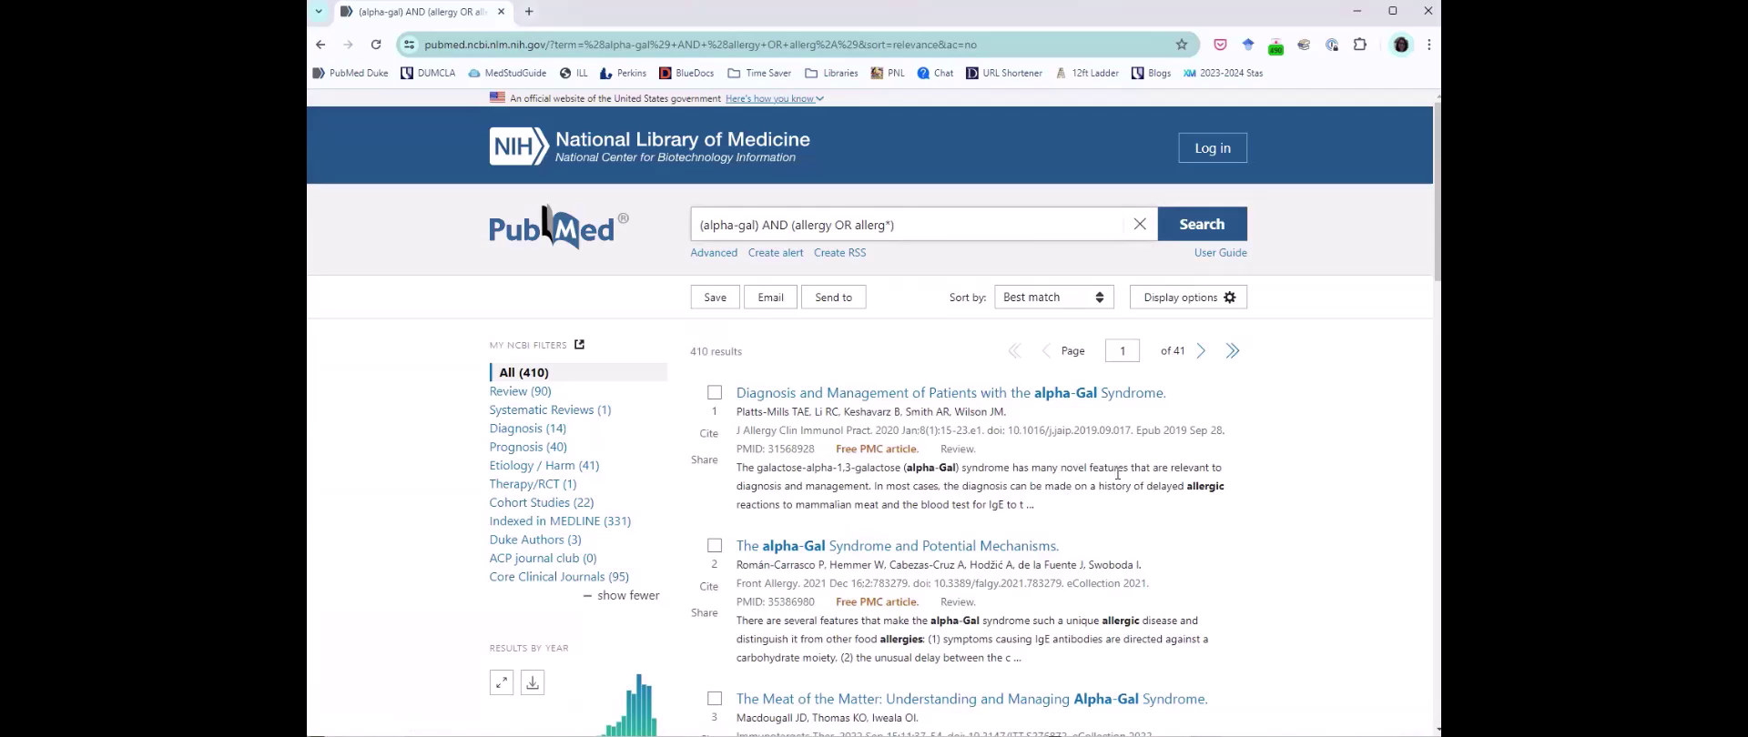
pyautogui.rightClick(892, 397)
pyautogui.press('Escape')
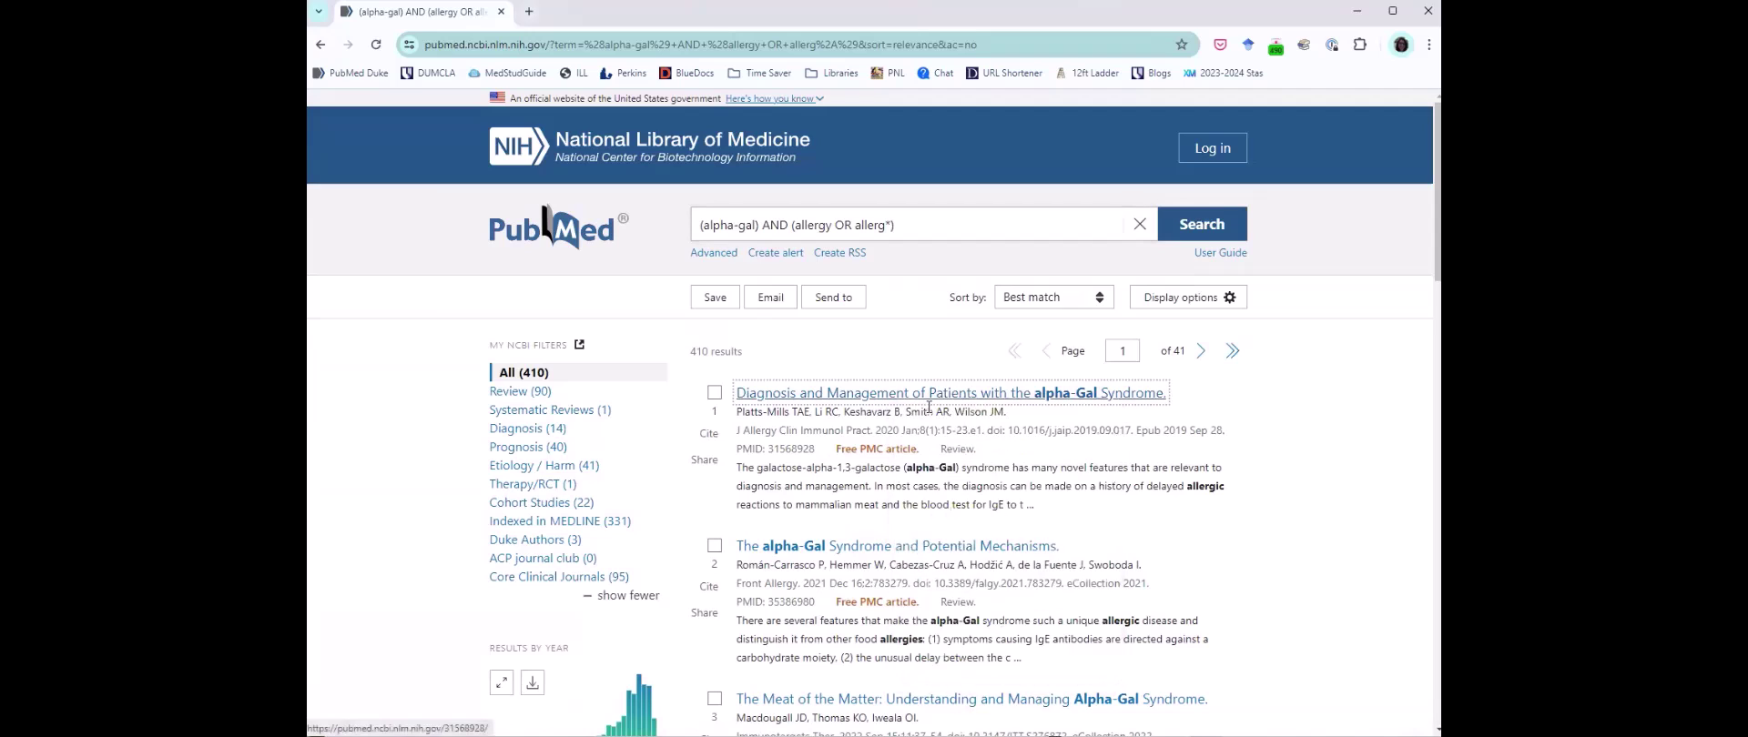
pyautogui.hotkey('ctrl', 'Return')
# Step: View the MeSH terms of 'Diagnosis and Management of Patients with the α-Gal Syndrome'
pyautogui.click(592, 14)
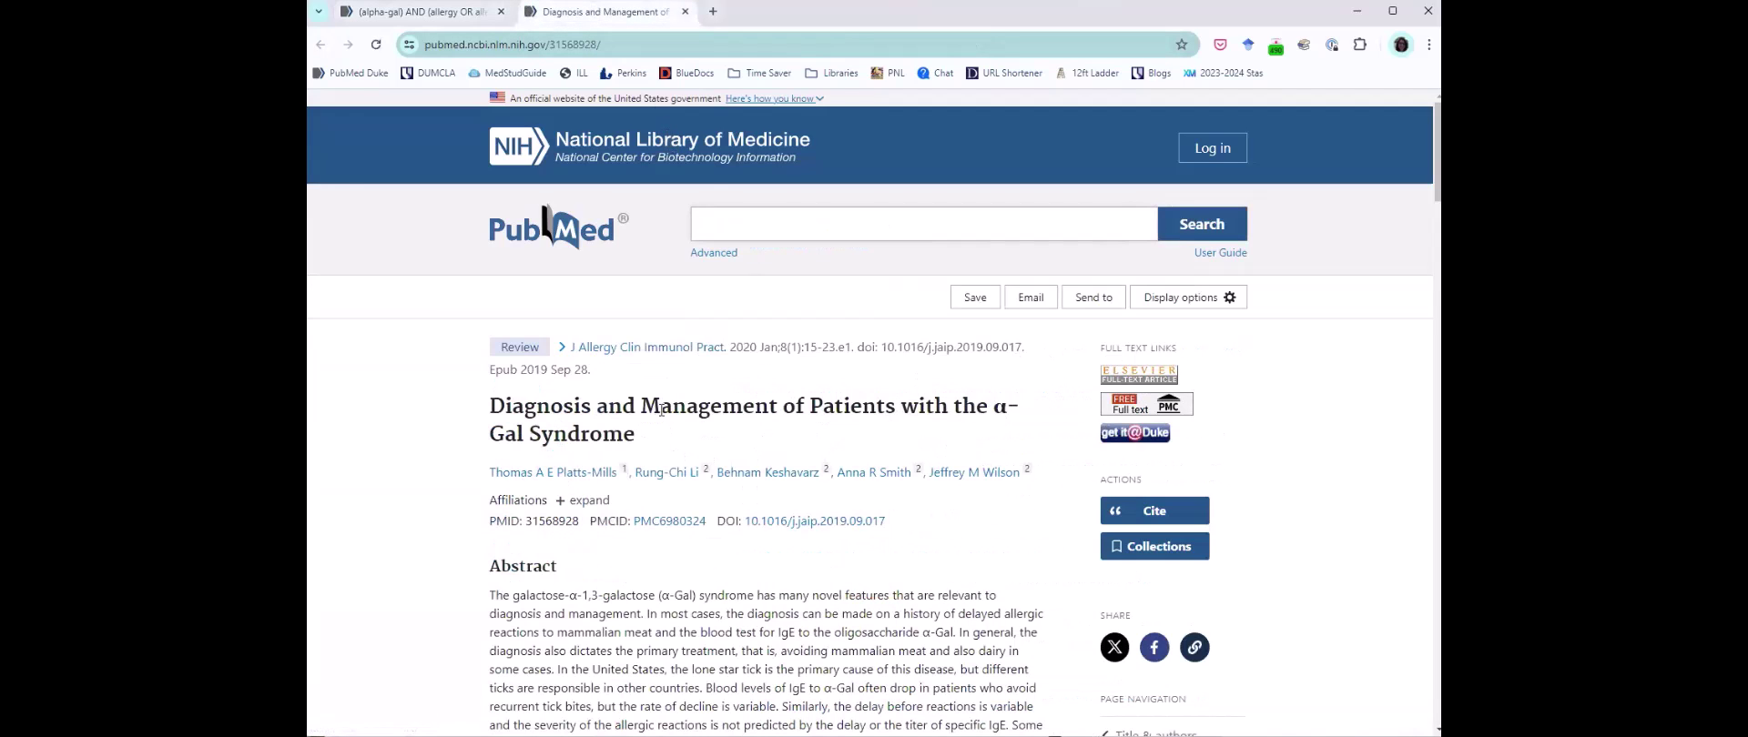
pyautogui.scroll(-1, 694, 426)
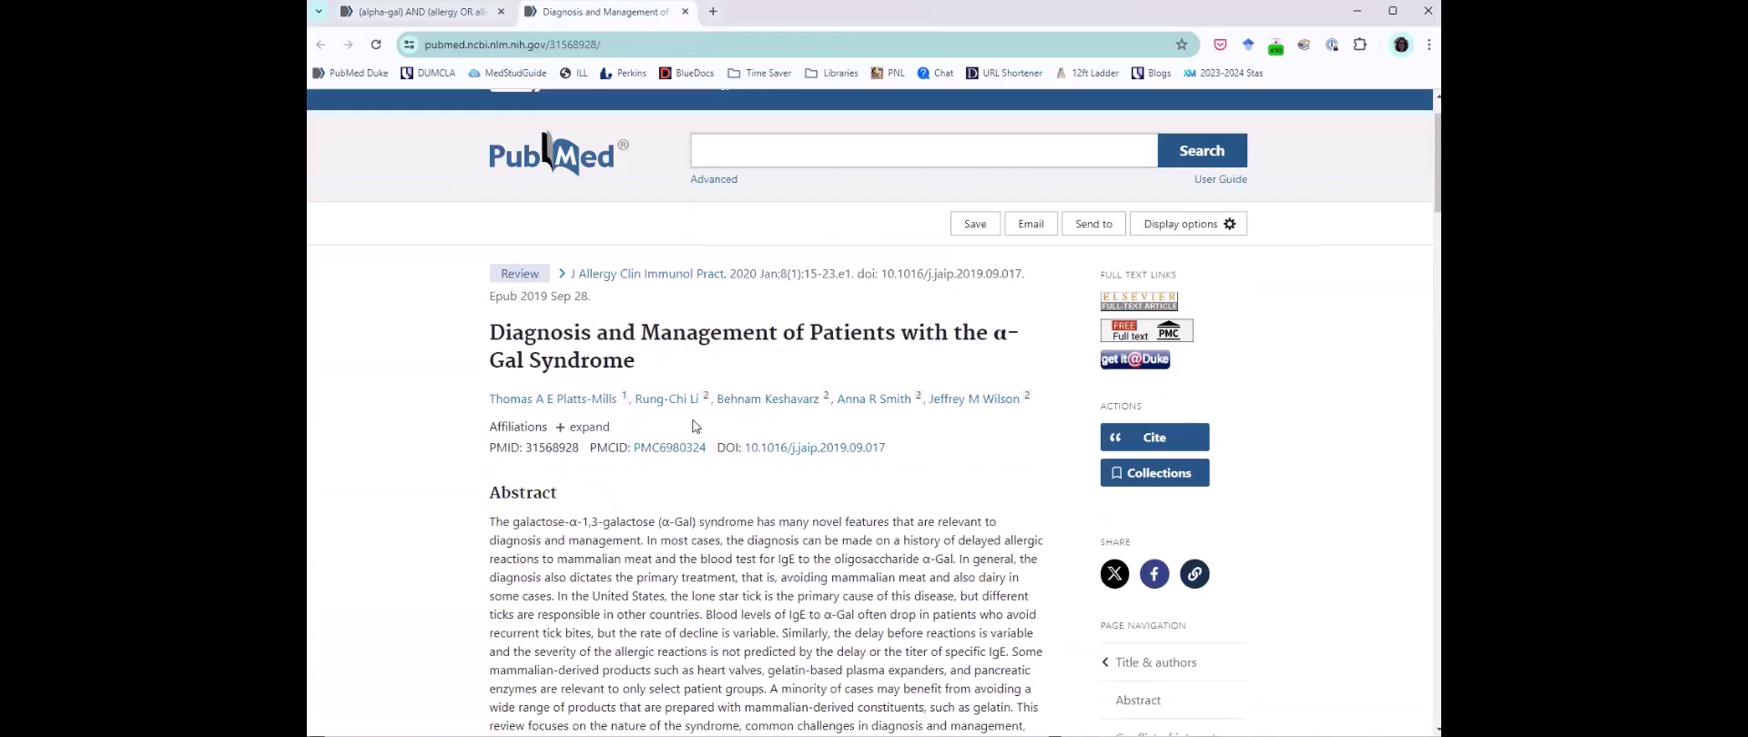
pyautogui.scroll(-5, 694, 426)
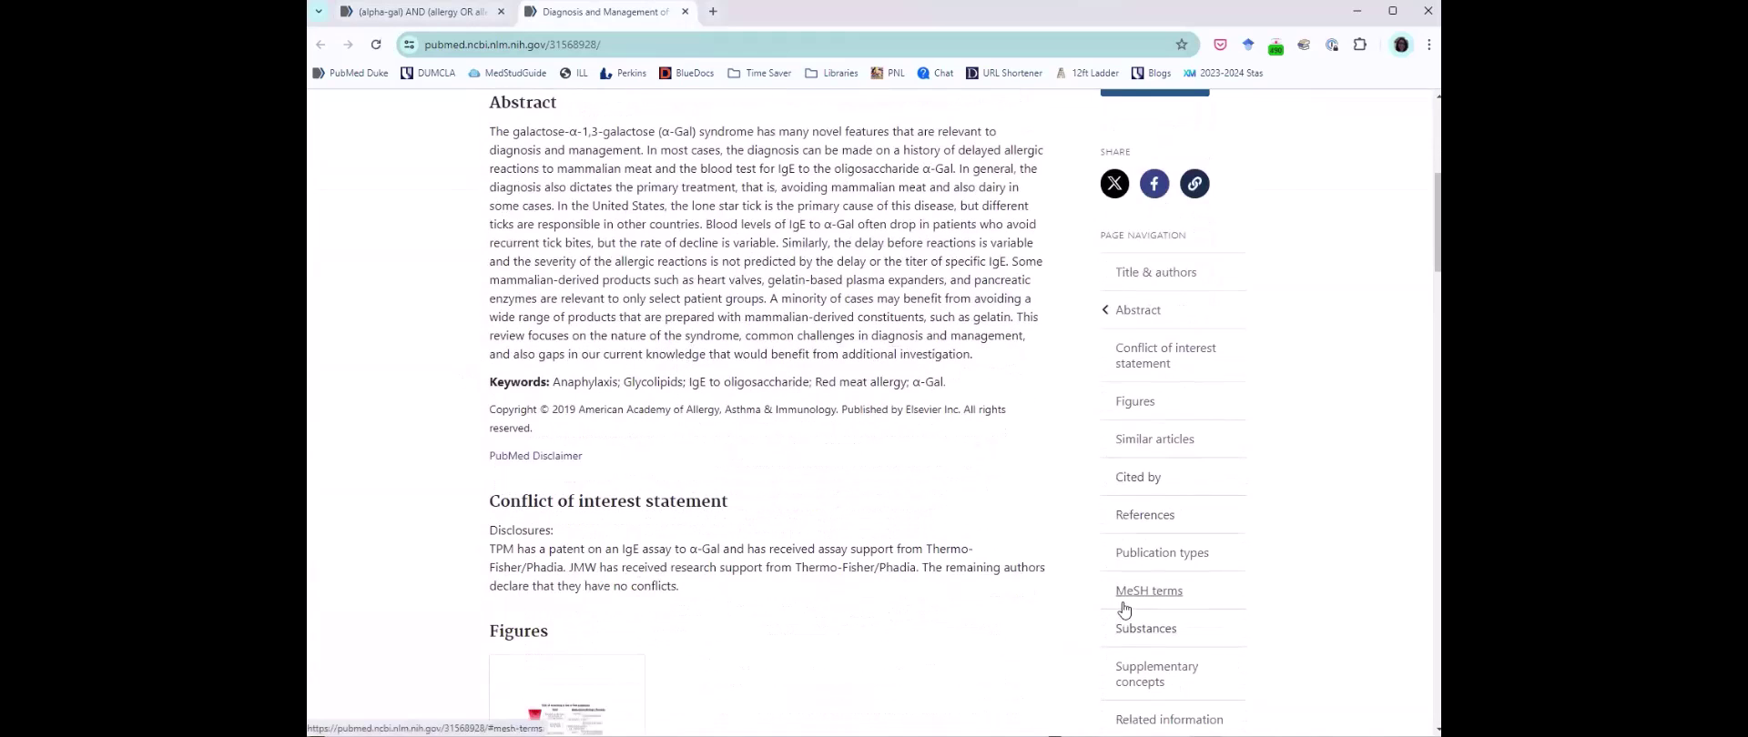
pyautogui.click(1123, 605)
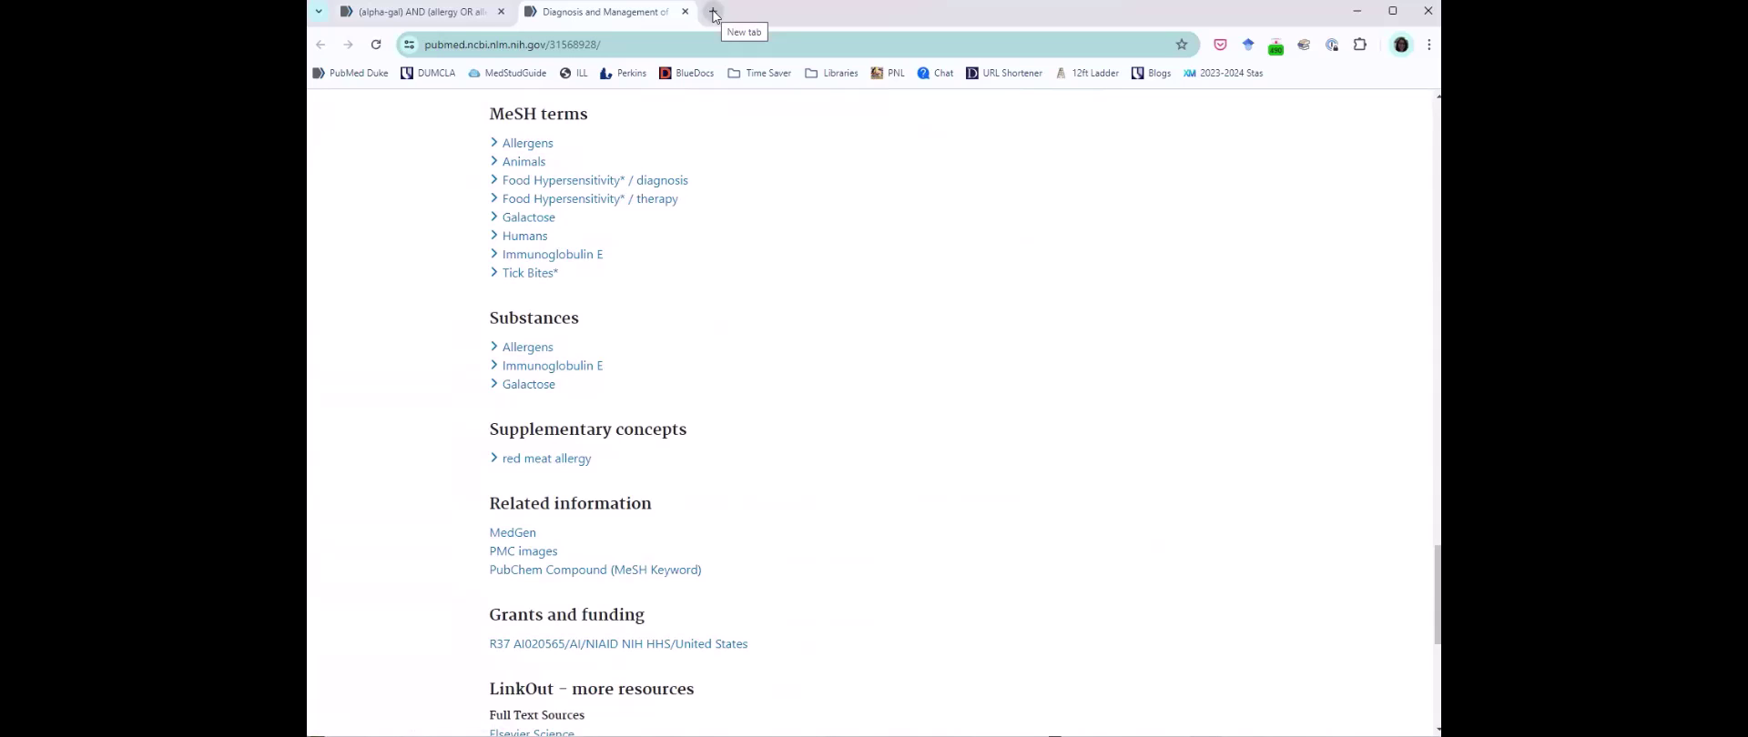
# Step: In a new tab, go from the DUMCLA bookmark through Databases › S to the Scopus link
pyautogui.click(714, 11)
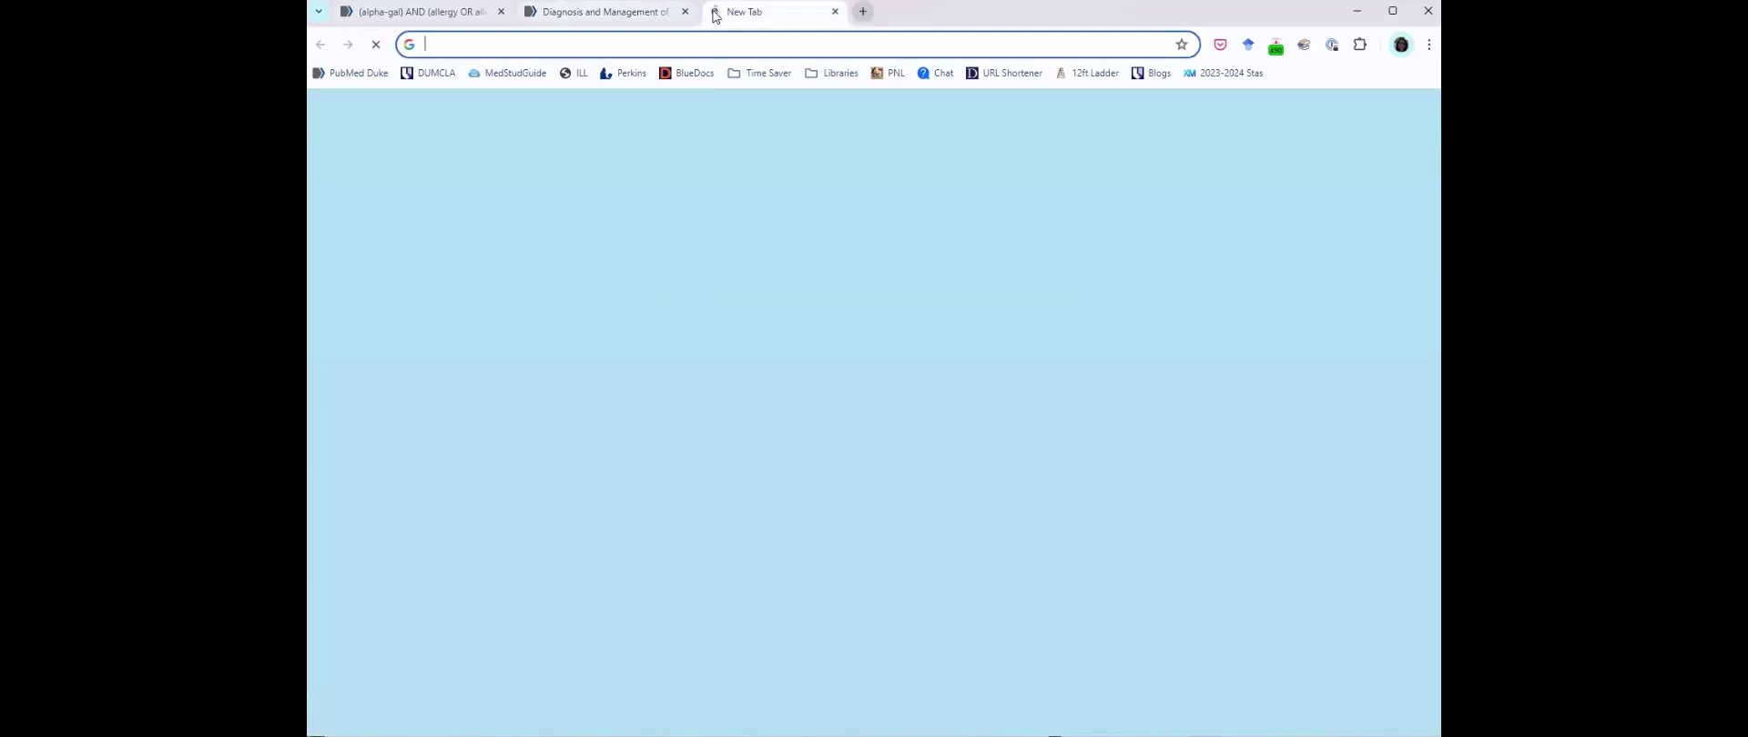
pyautogui.click(424, 73)
pyautogui.moveTo(712, 181)
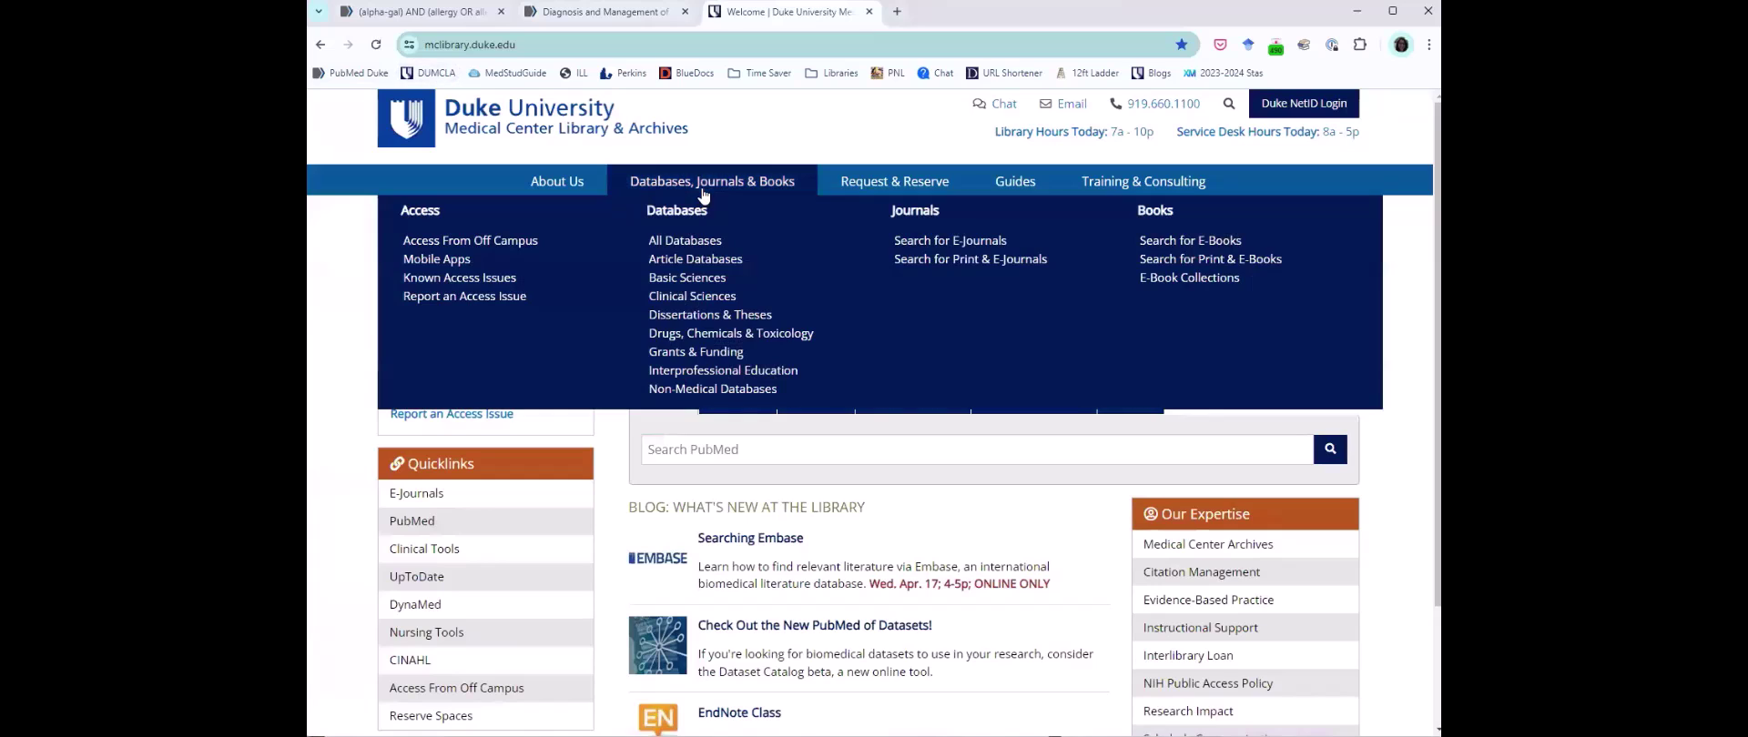
pyautogui.click(689, 241)
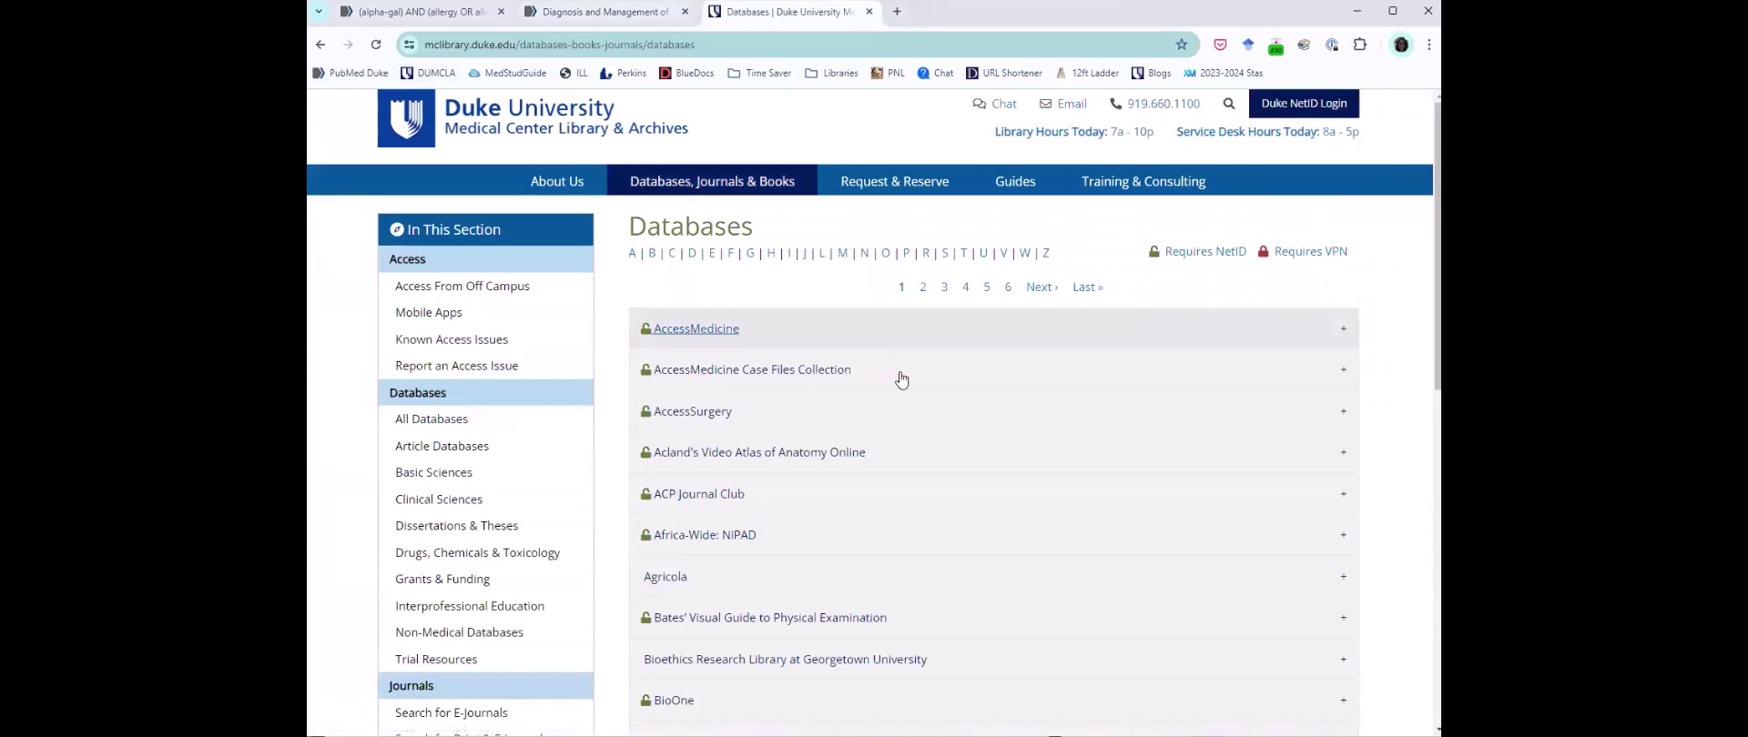
pyautogui.click(945, 254)
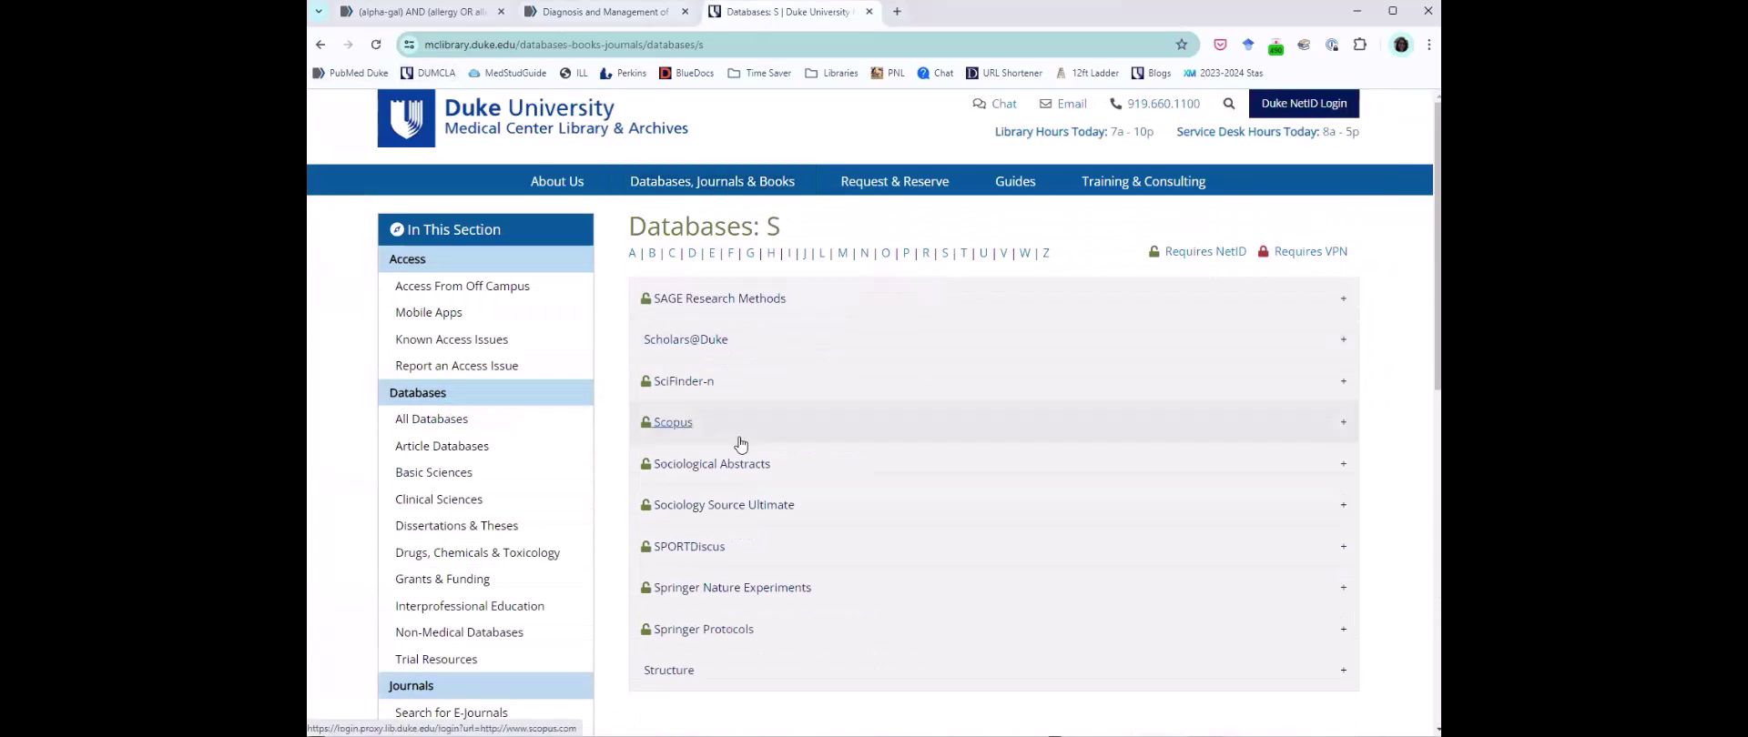
pyautogui.click(674, 420)
pyautogui.click(664, 539)
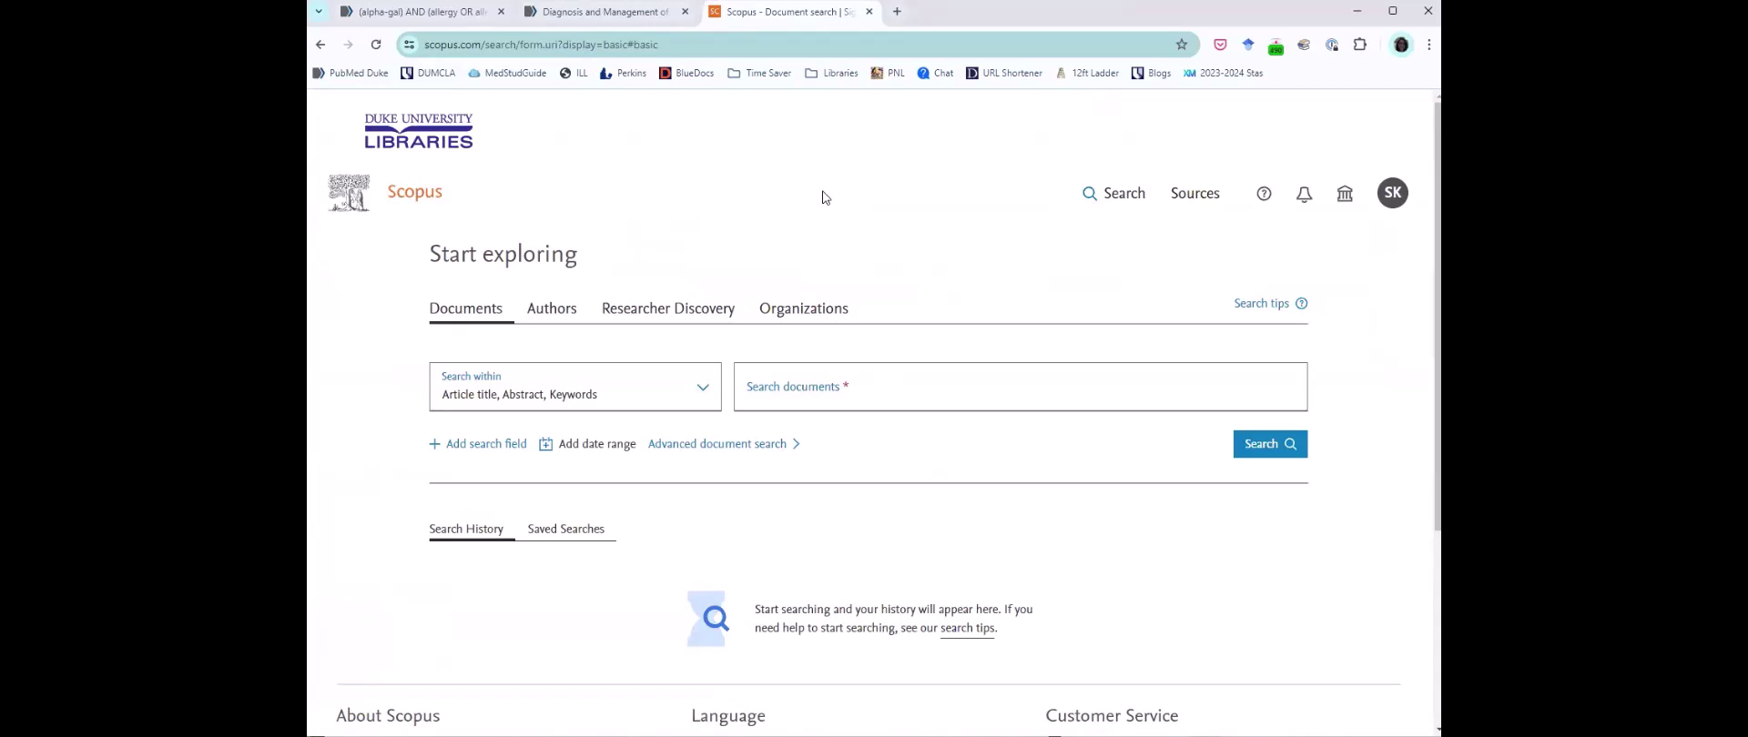
# Step: Copy the PubMed query and search Scopus for (alpha-gal) AND (allergy OR allerg*)
pyautogui.click(443, 18)
pyautogui.tripleClick(734, 227)
pyautogui.hotkey('ctrl', 'c')
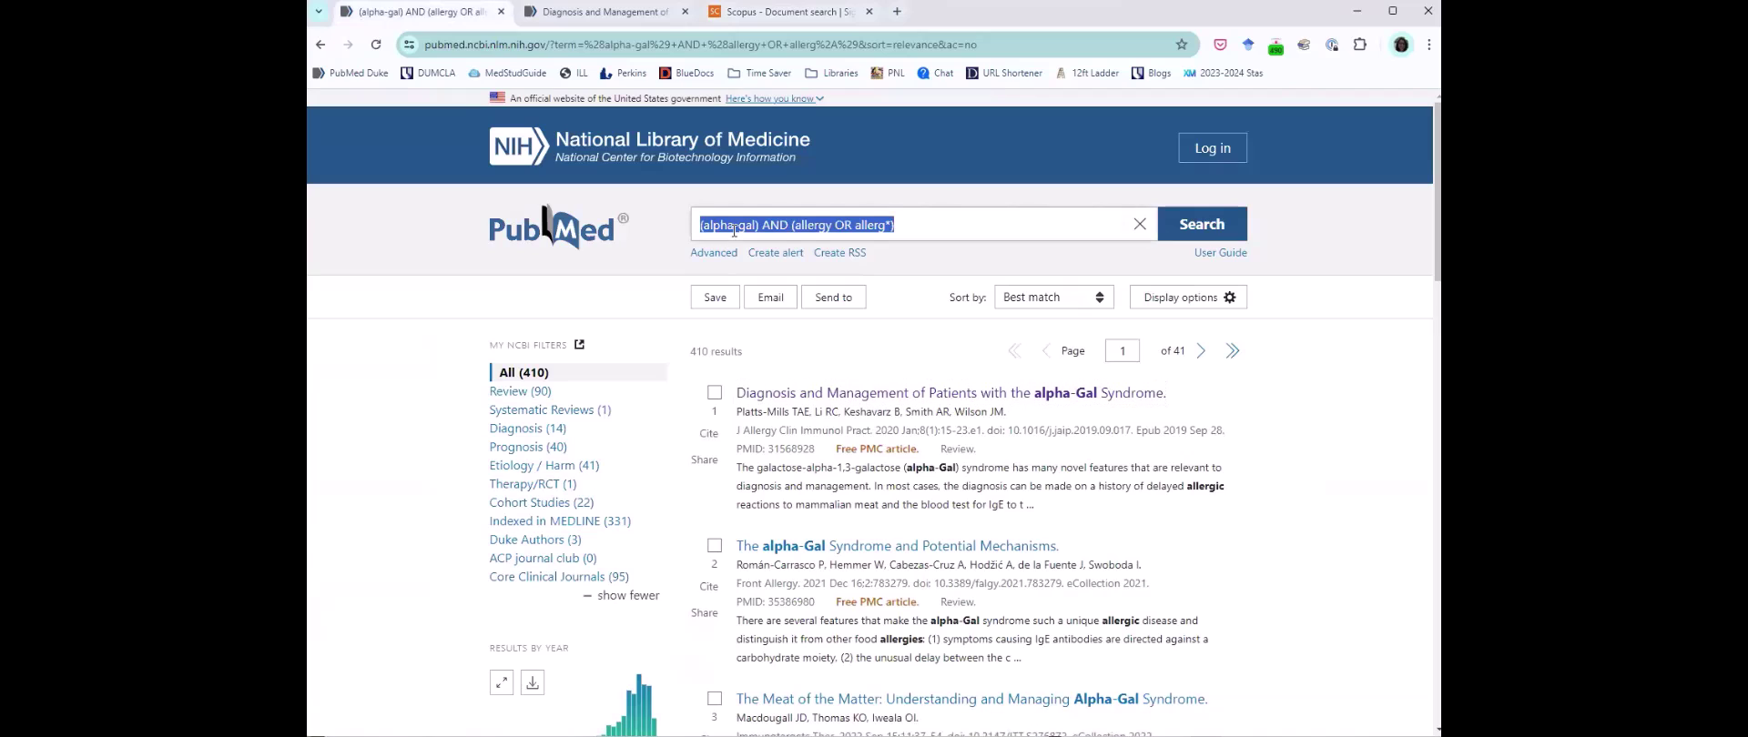
pyautogui.click(778, 13)
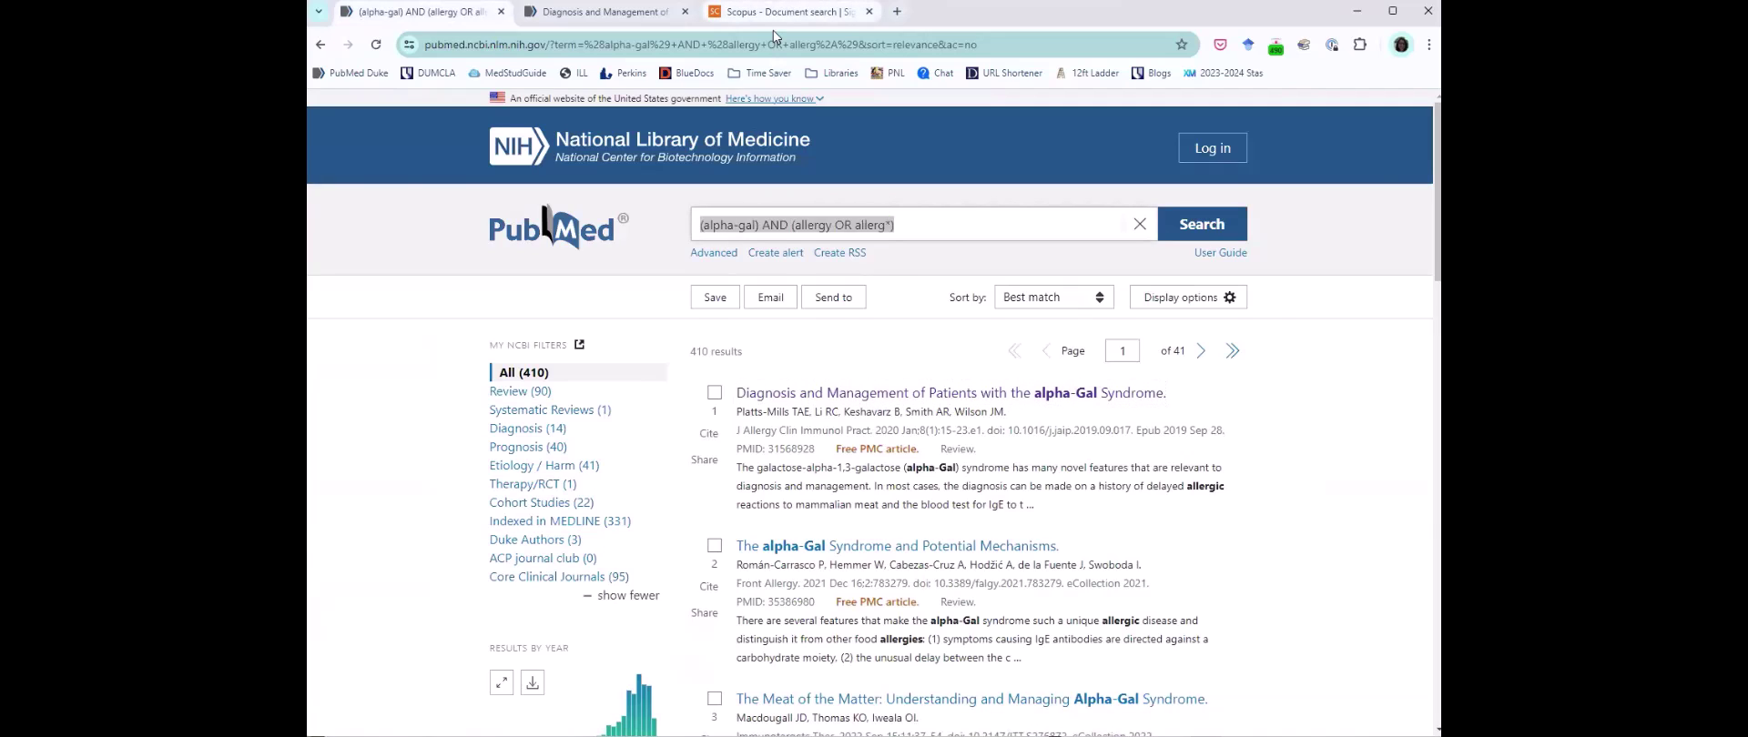
pyautogui.click(850, 391)
pyautogui.hotkey('ctrl', 'v')
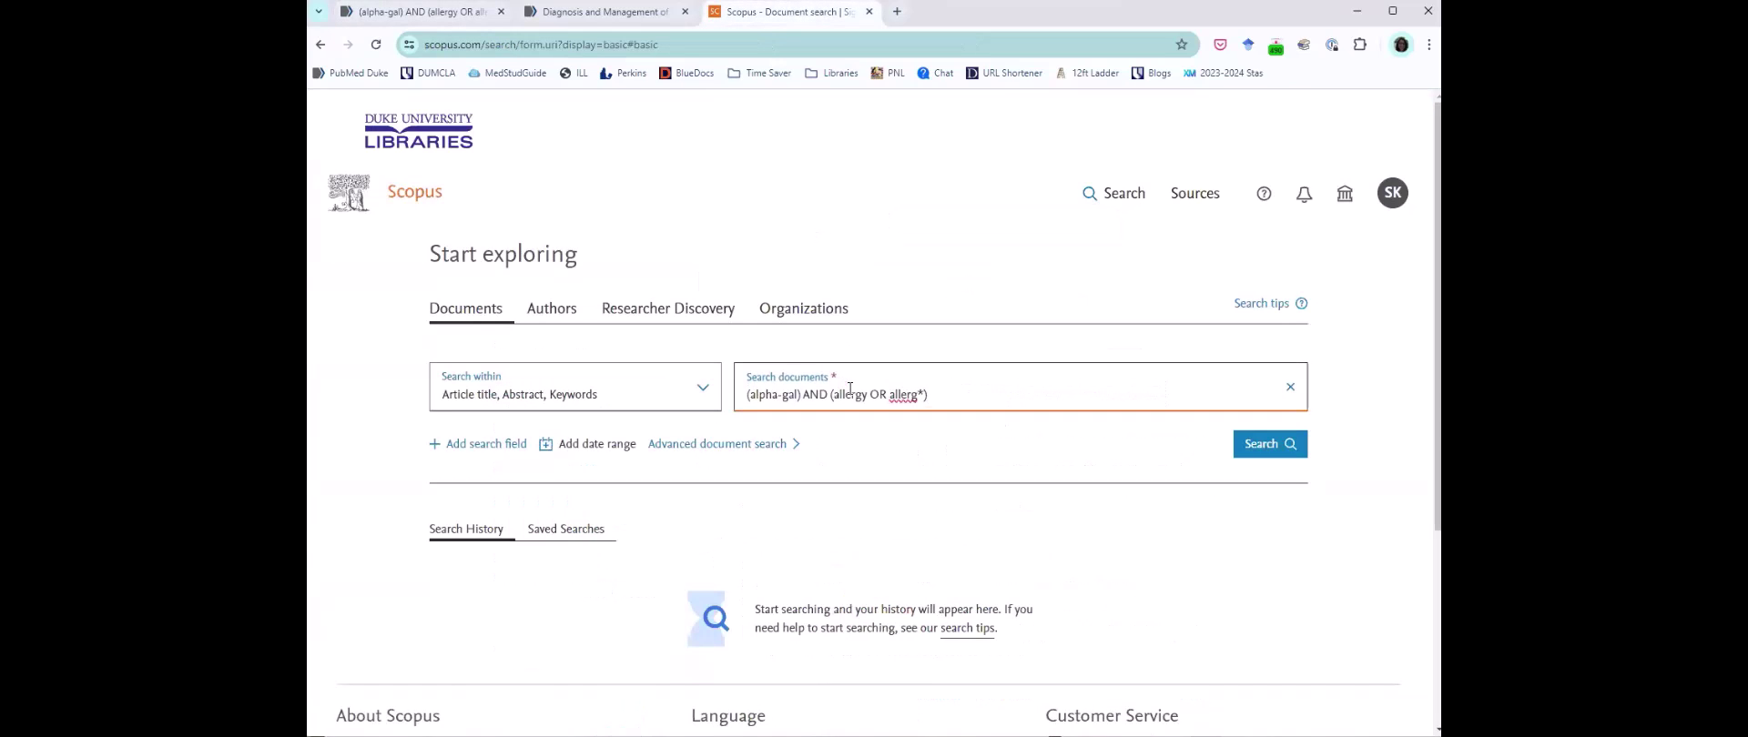
pyautogui.press('Return')
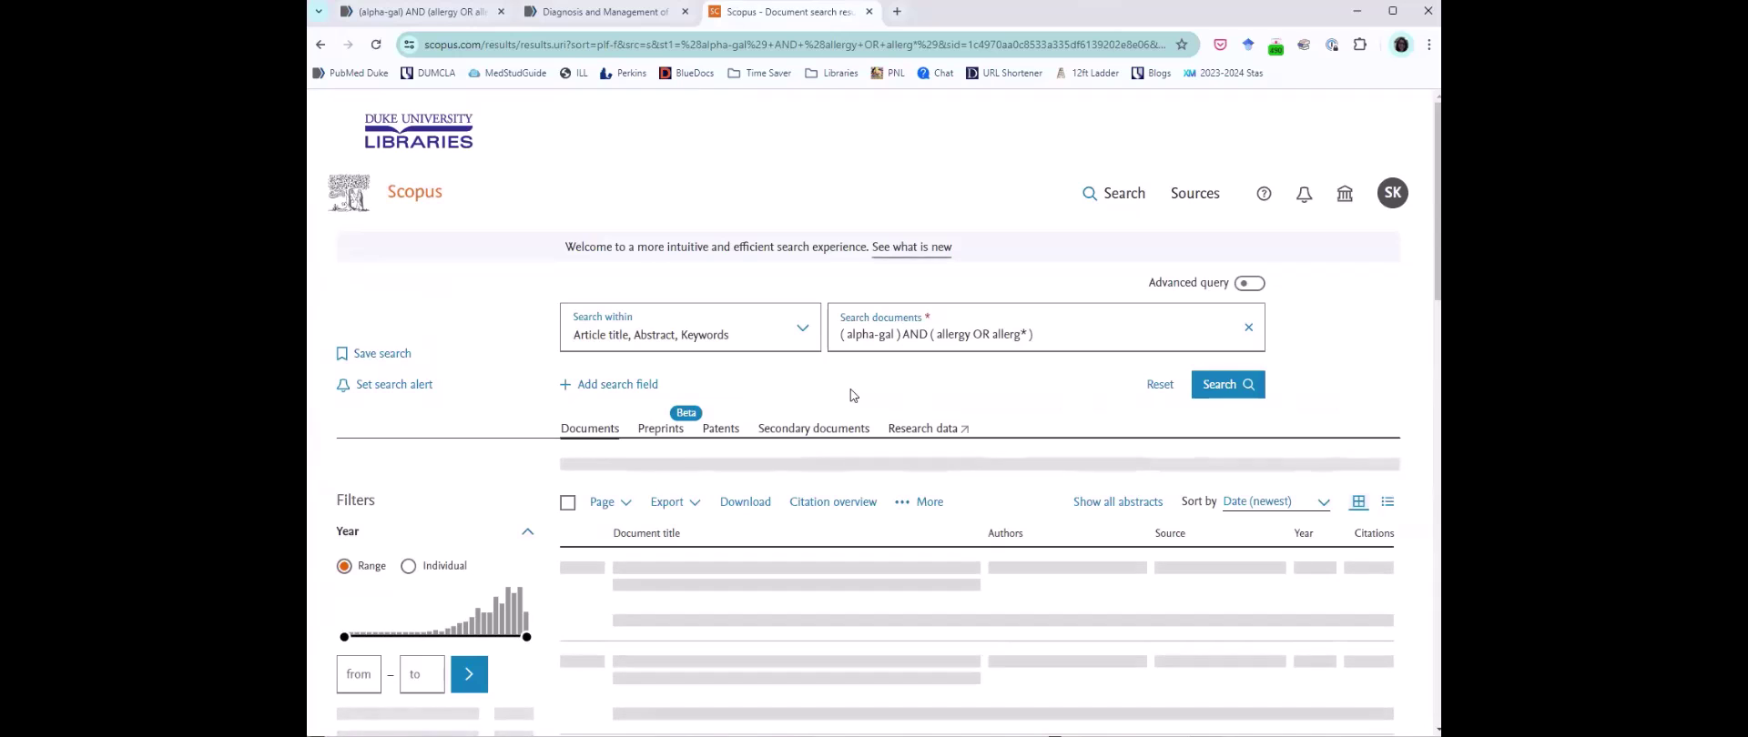
# Step: Sort the 437 Scopus results by Cited by (highest)
pyautogui.scroll(-1, 1281, 419)
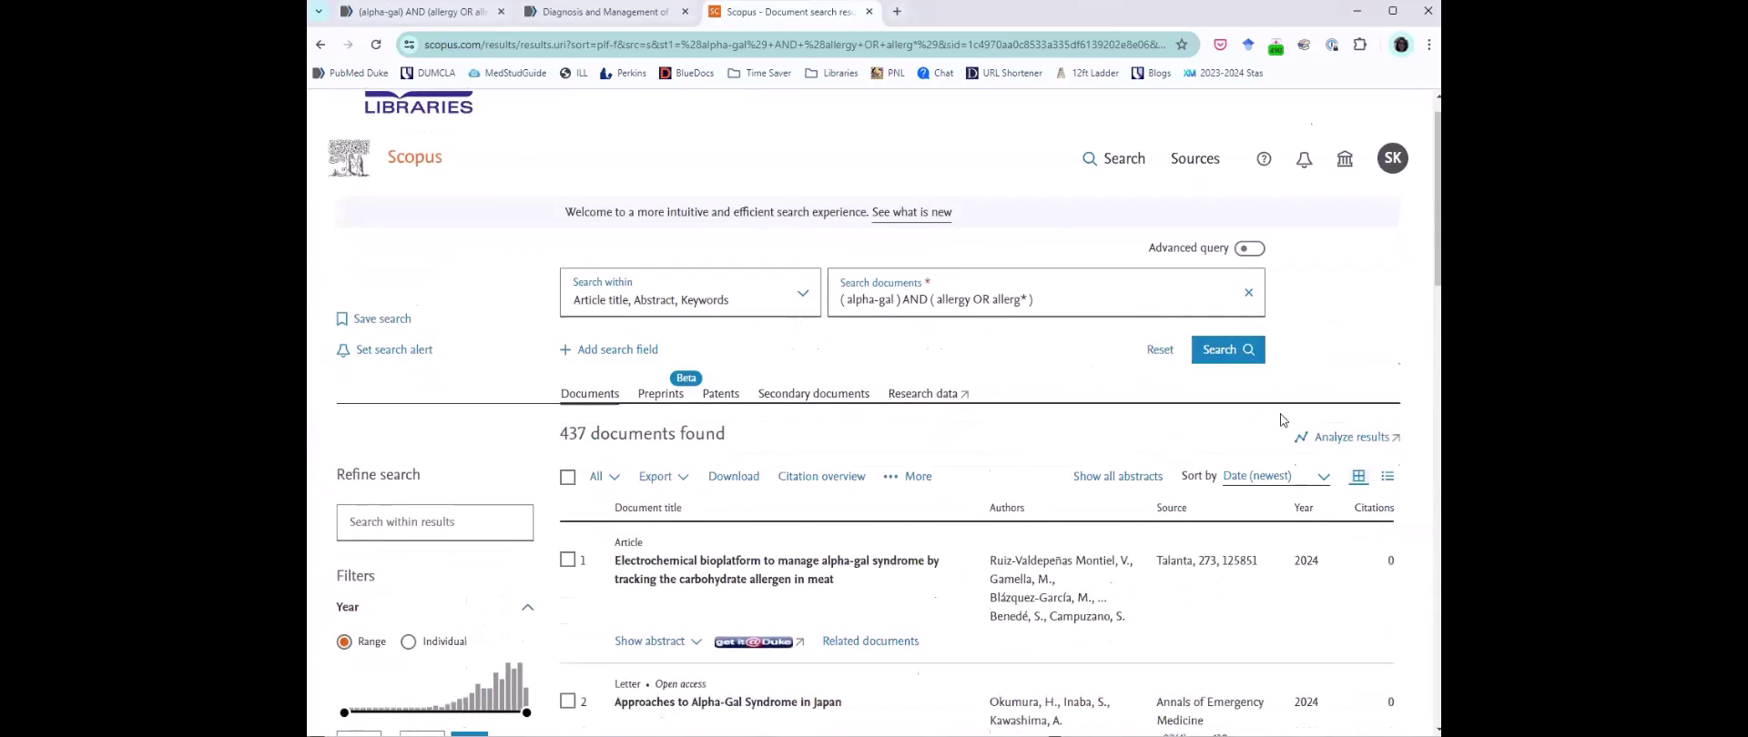
pyautogui.scroll(-3, 1281, 420)
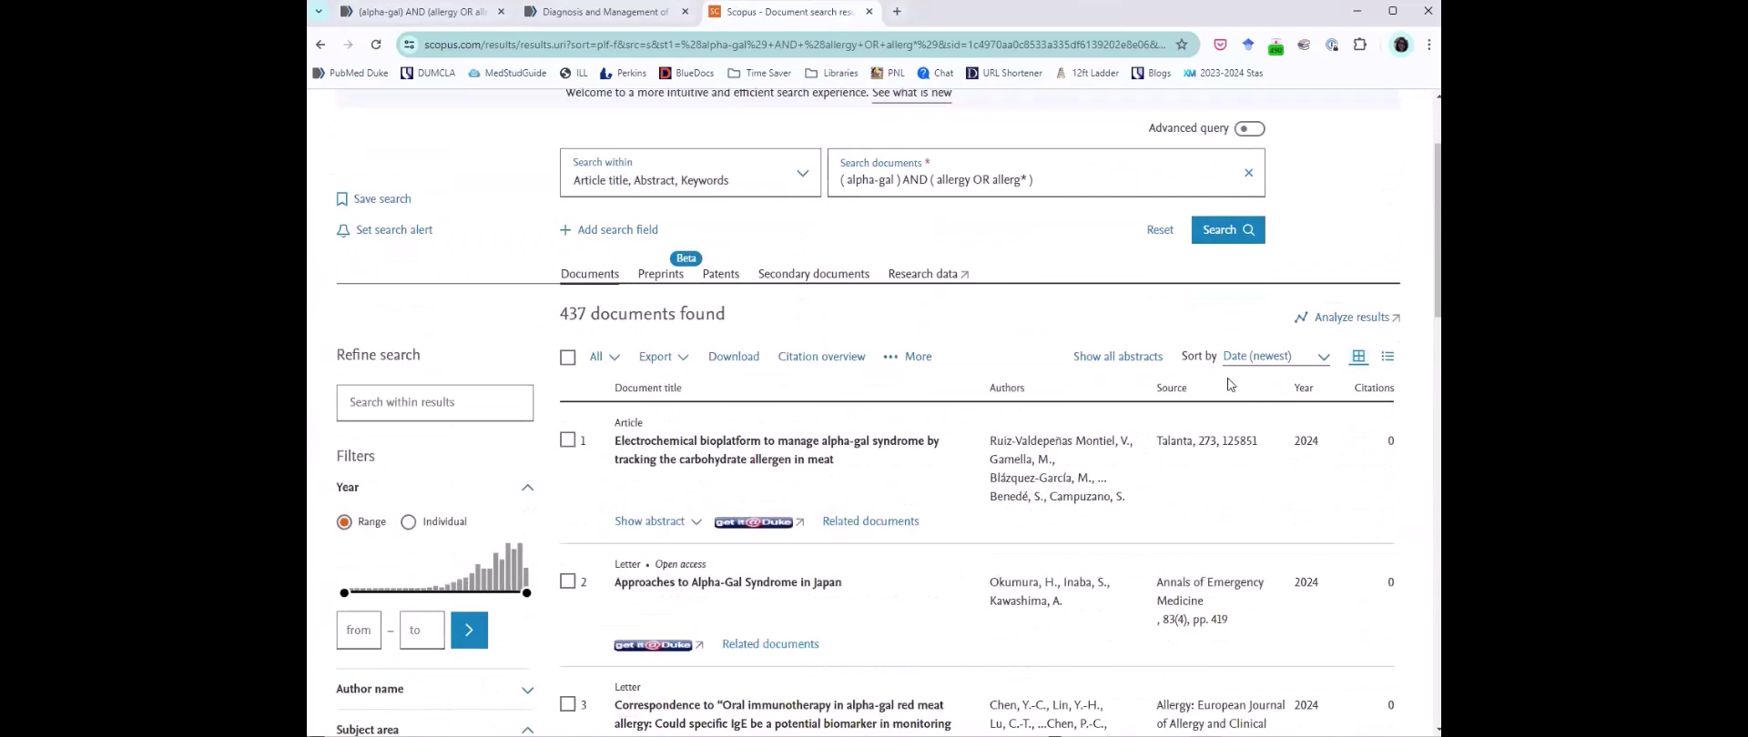
pyautogui.click(1283, 365)
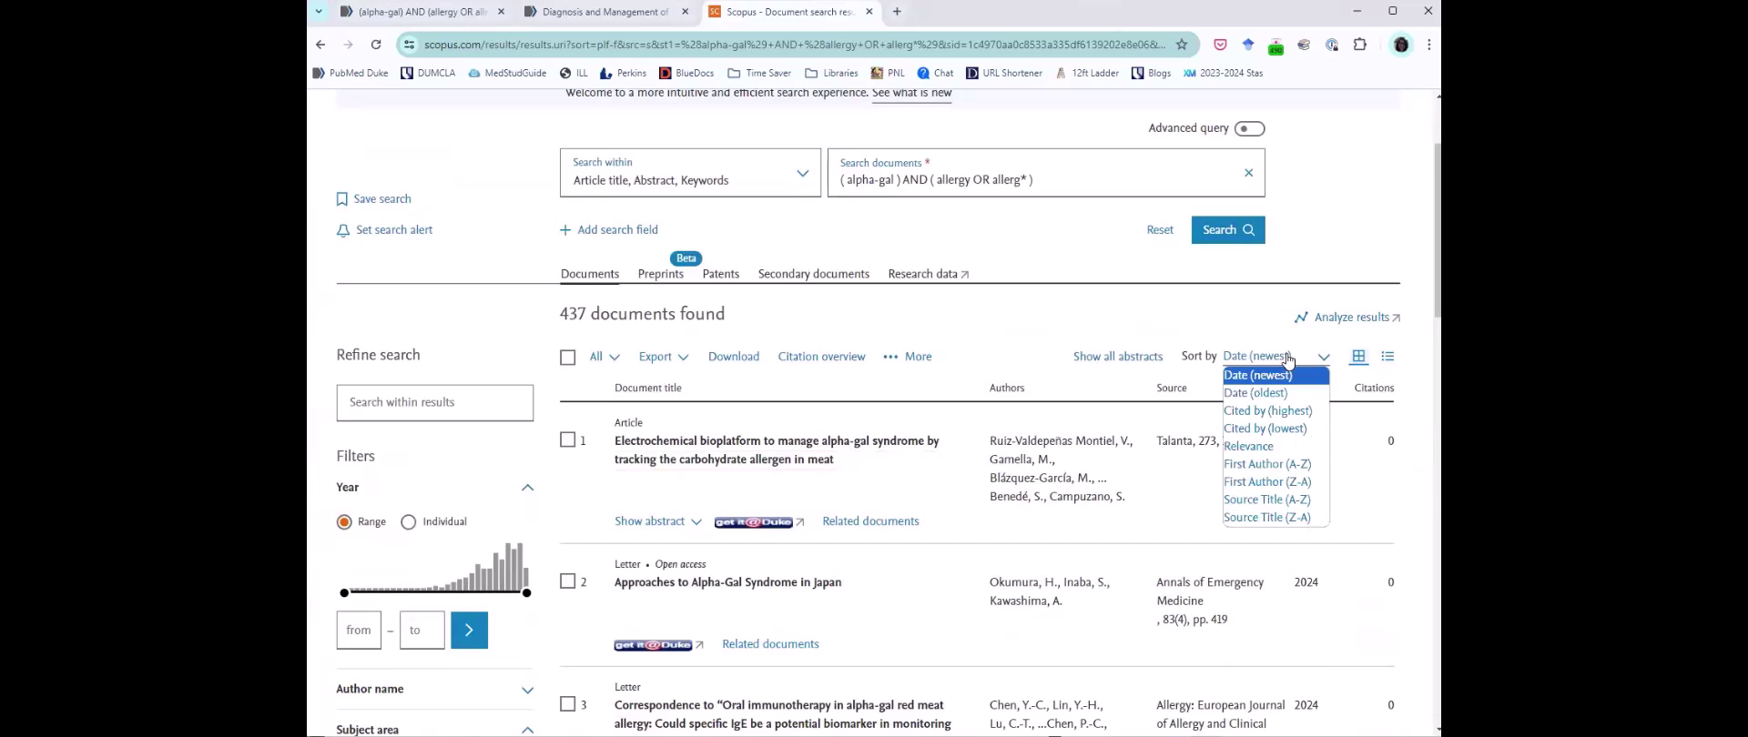
pyautogui.click(1277, 412)
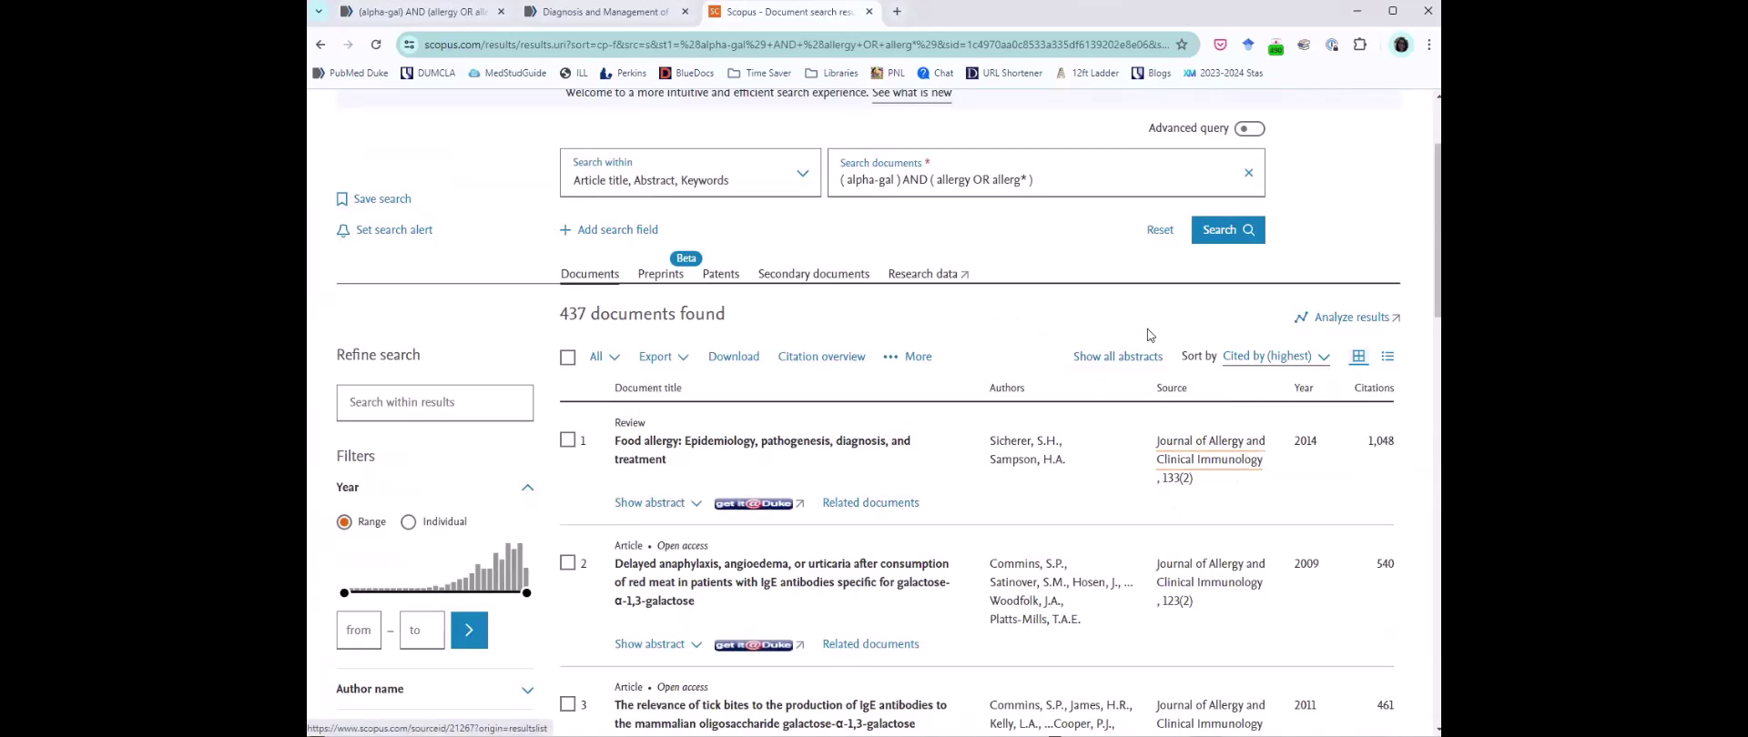
pyautogui.scroll(-1, 827, 431)
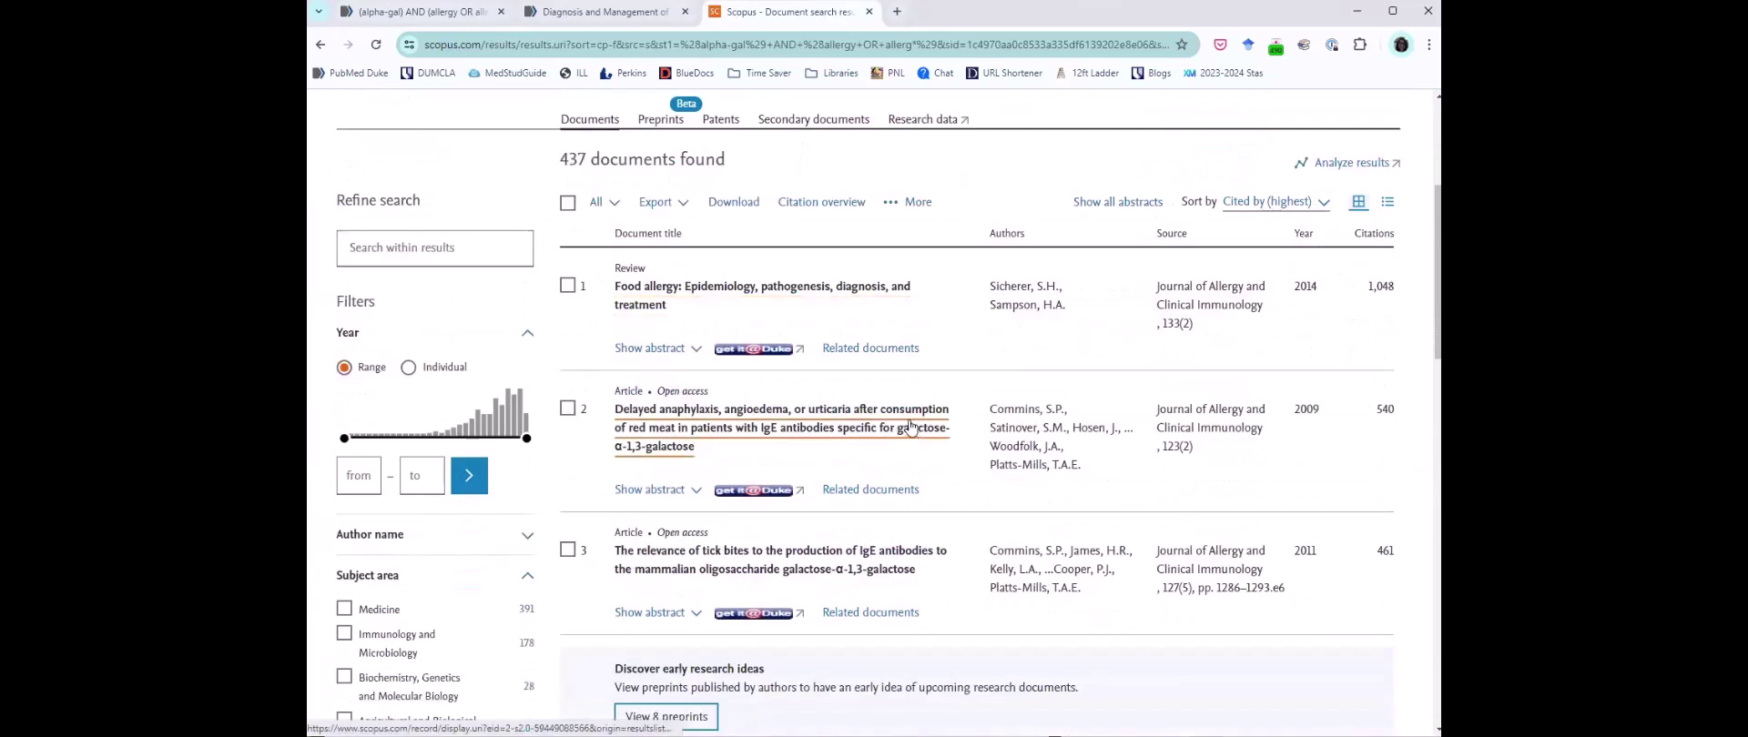
# Step: Open the red-meat delayed anaphylaxis article and scroll down to its References
pyautogui.click(902, 428)
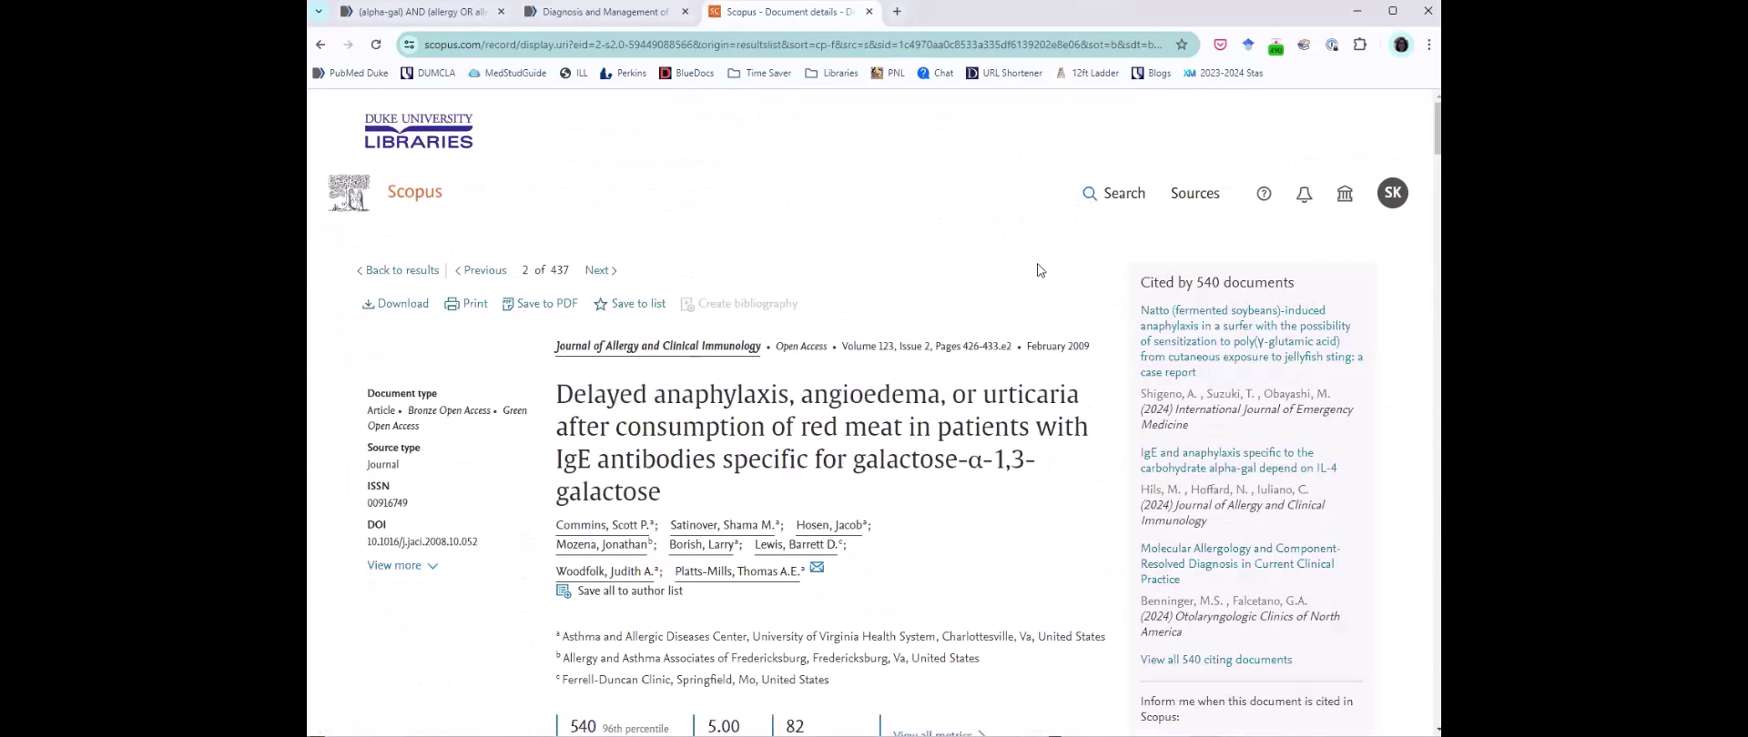
pyautogui.scroll(-1, 1038, 269)
pyautogui.scroll(-3, 1038, 269)
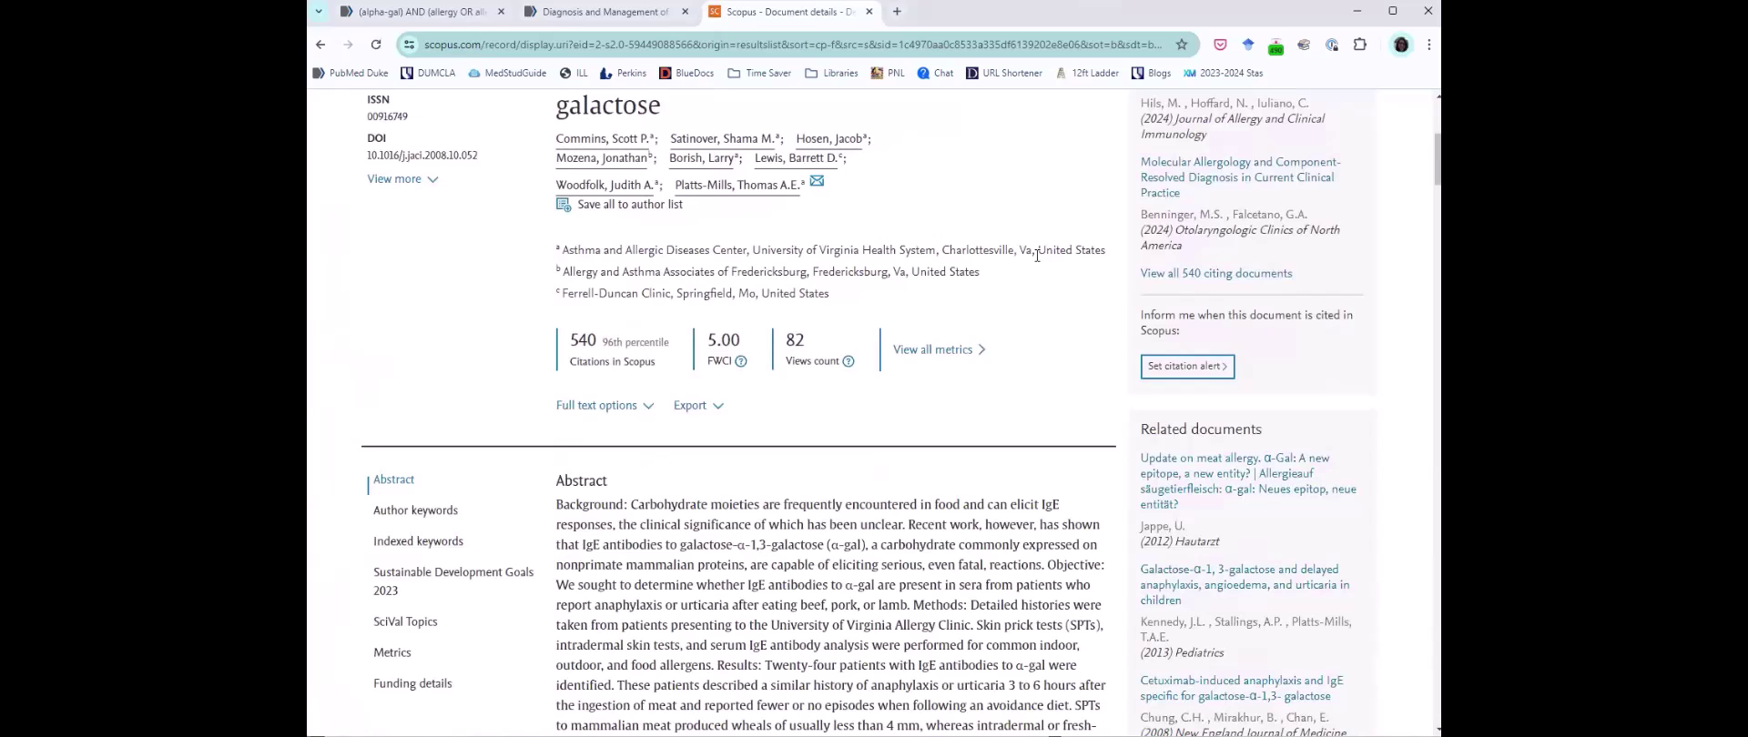
pyautogui.scroll(-5, 1037, 254)
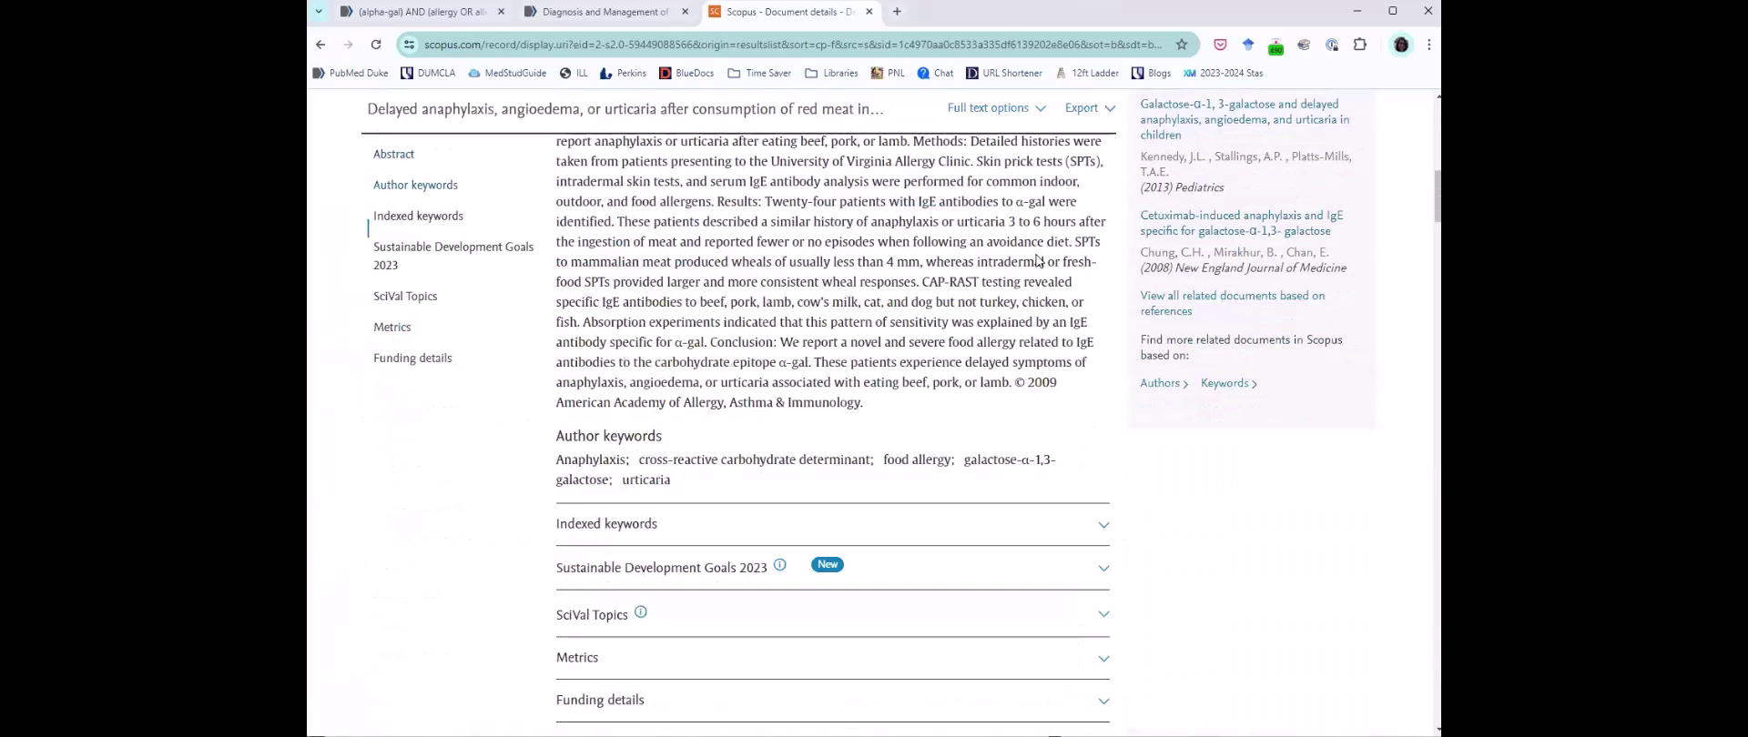
pyautogui.scroll(-4, 1034, 260)
pyautogui.scroll(-3, 1027, 266)
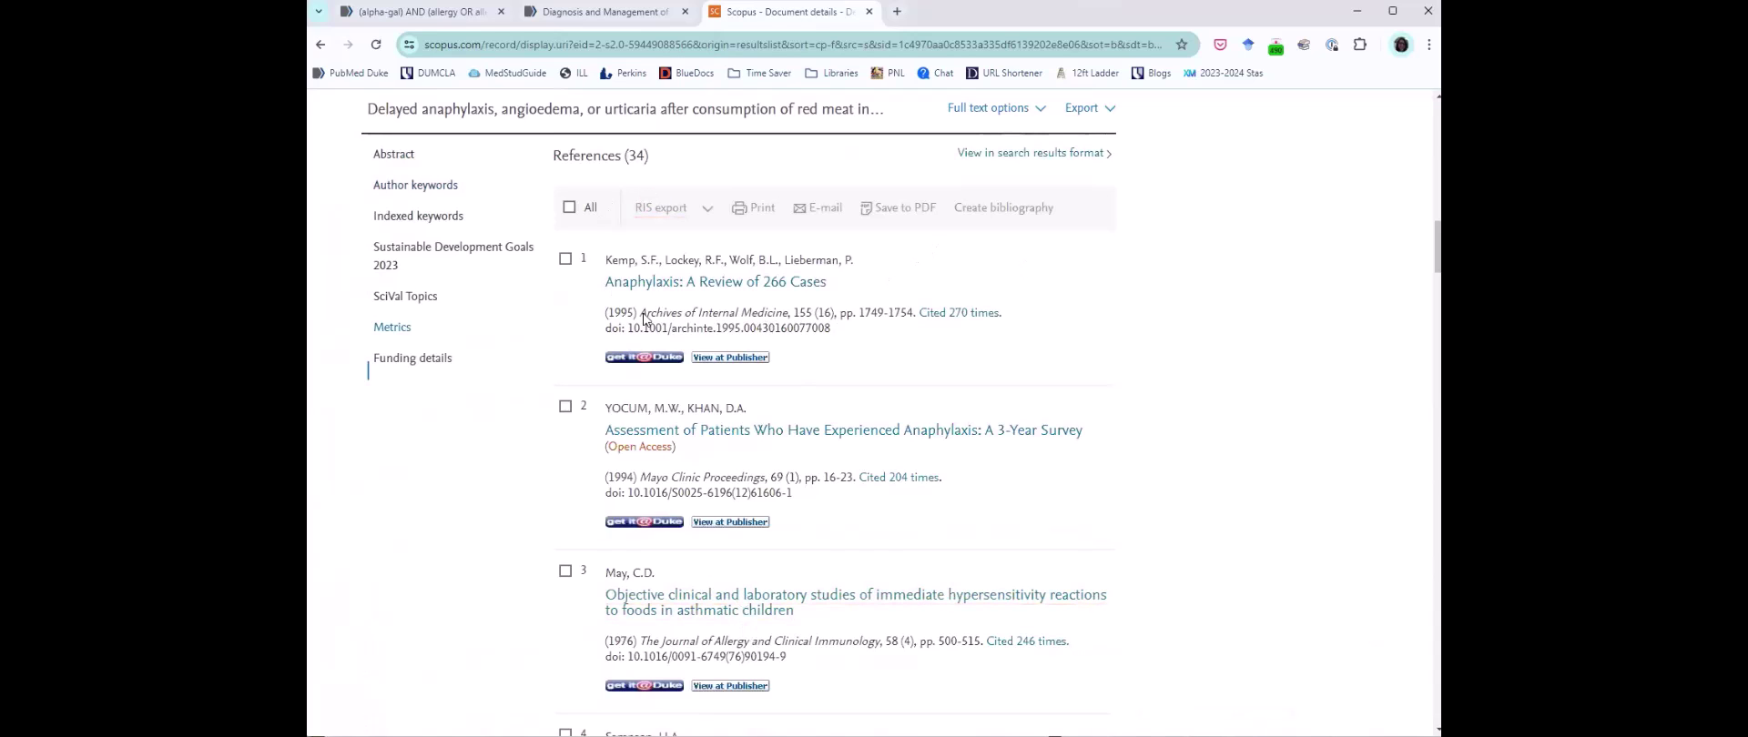
# Step: Select all 34 references, then close the RIS export settings without exporting
pyautogui.click(571, 207)
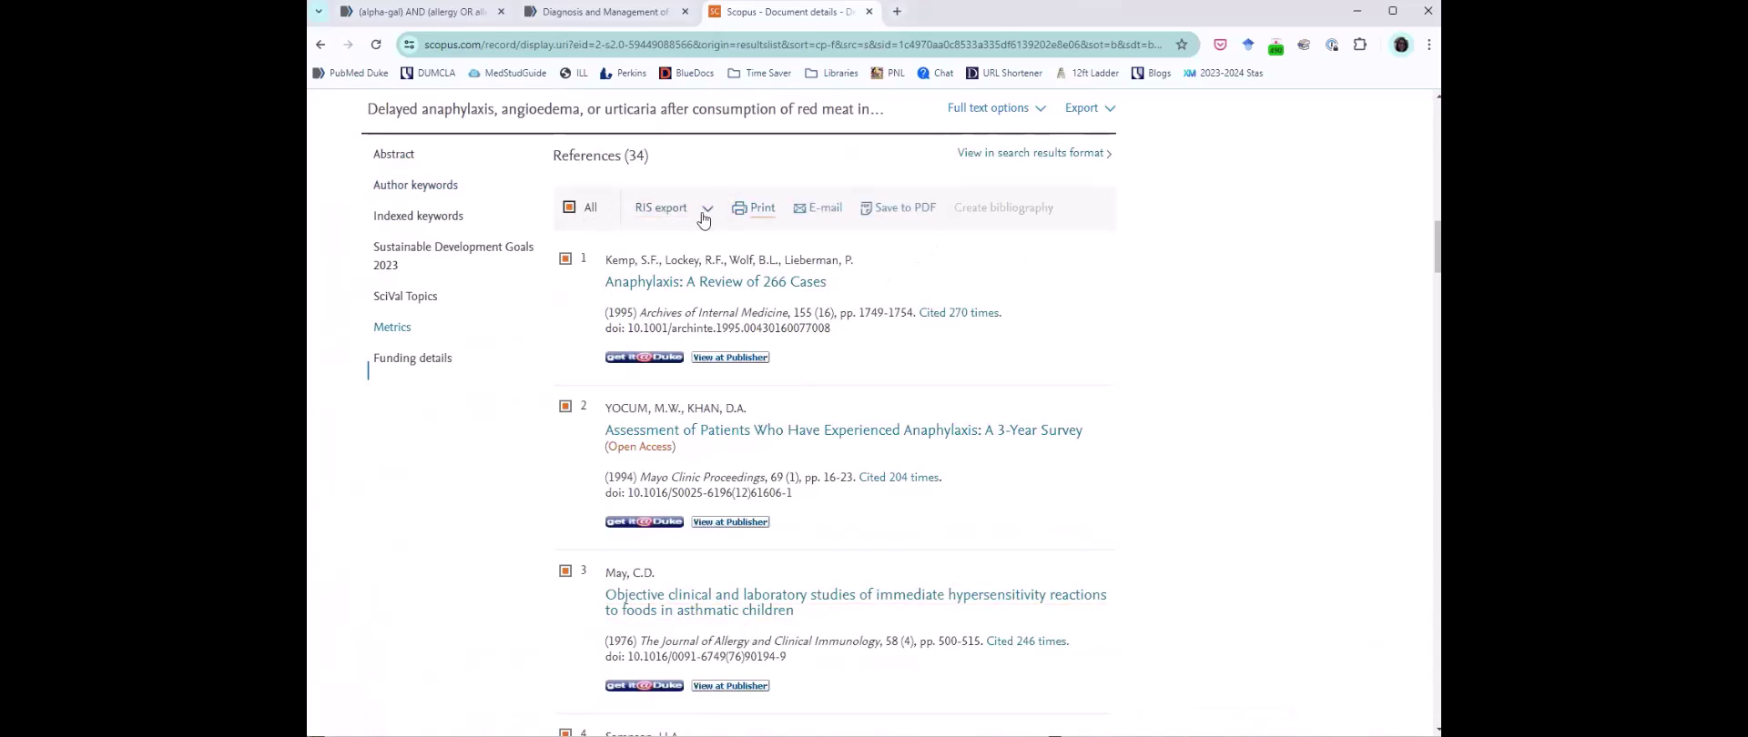
pyautogui.click(712, 216)
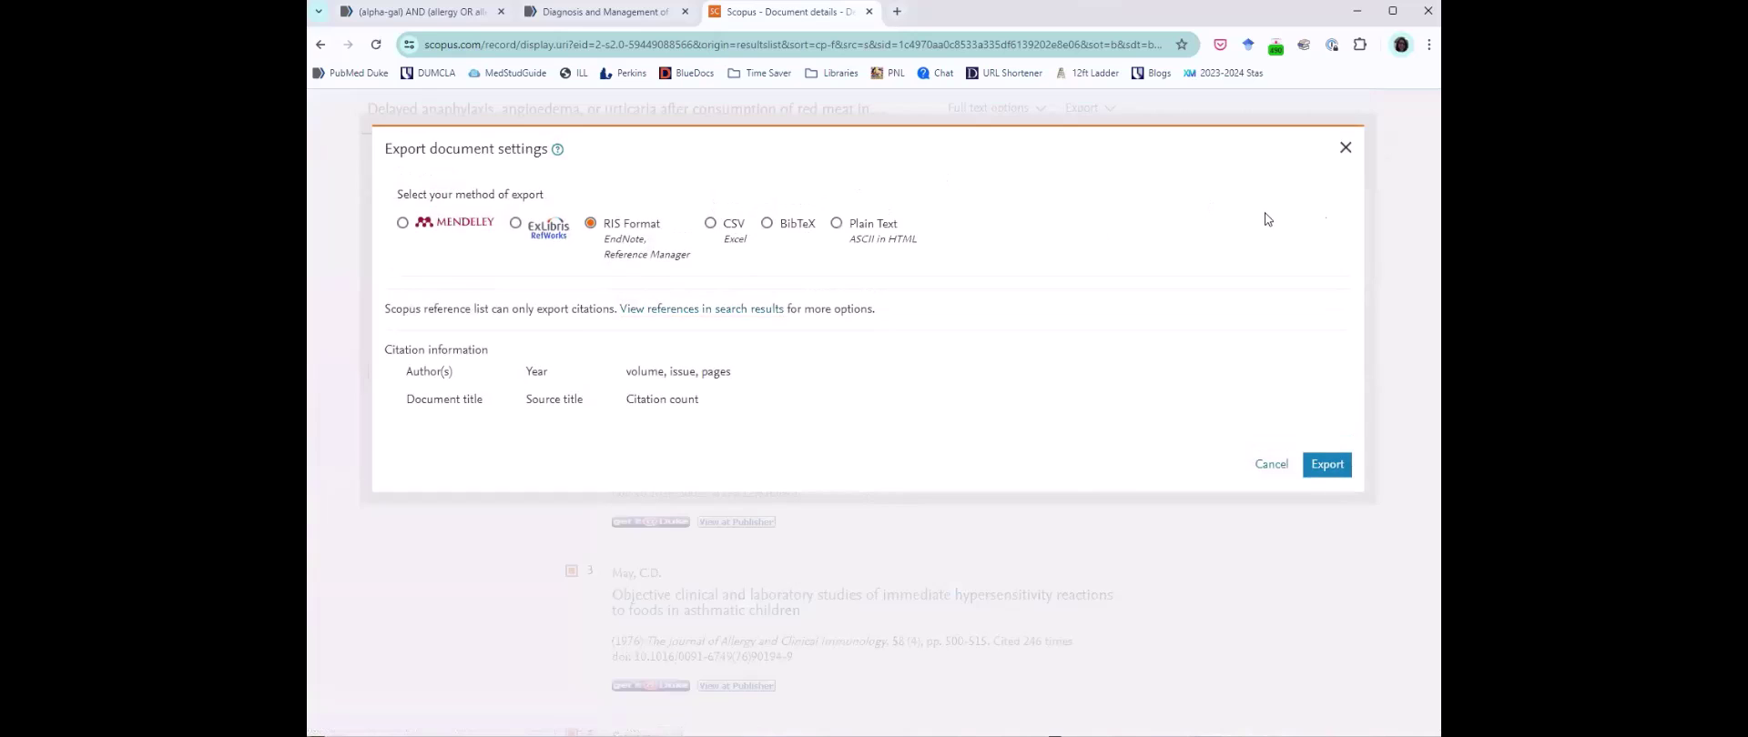
pyautogui.click(1345, 146)
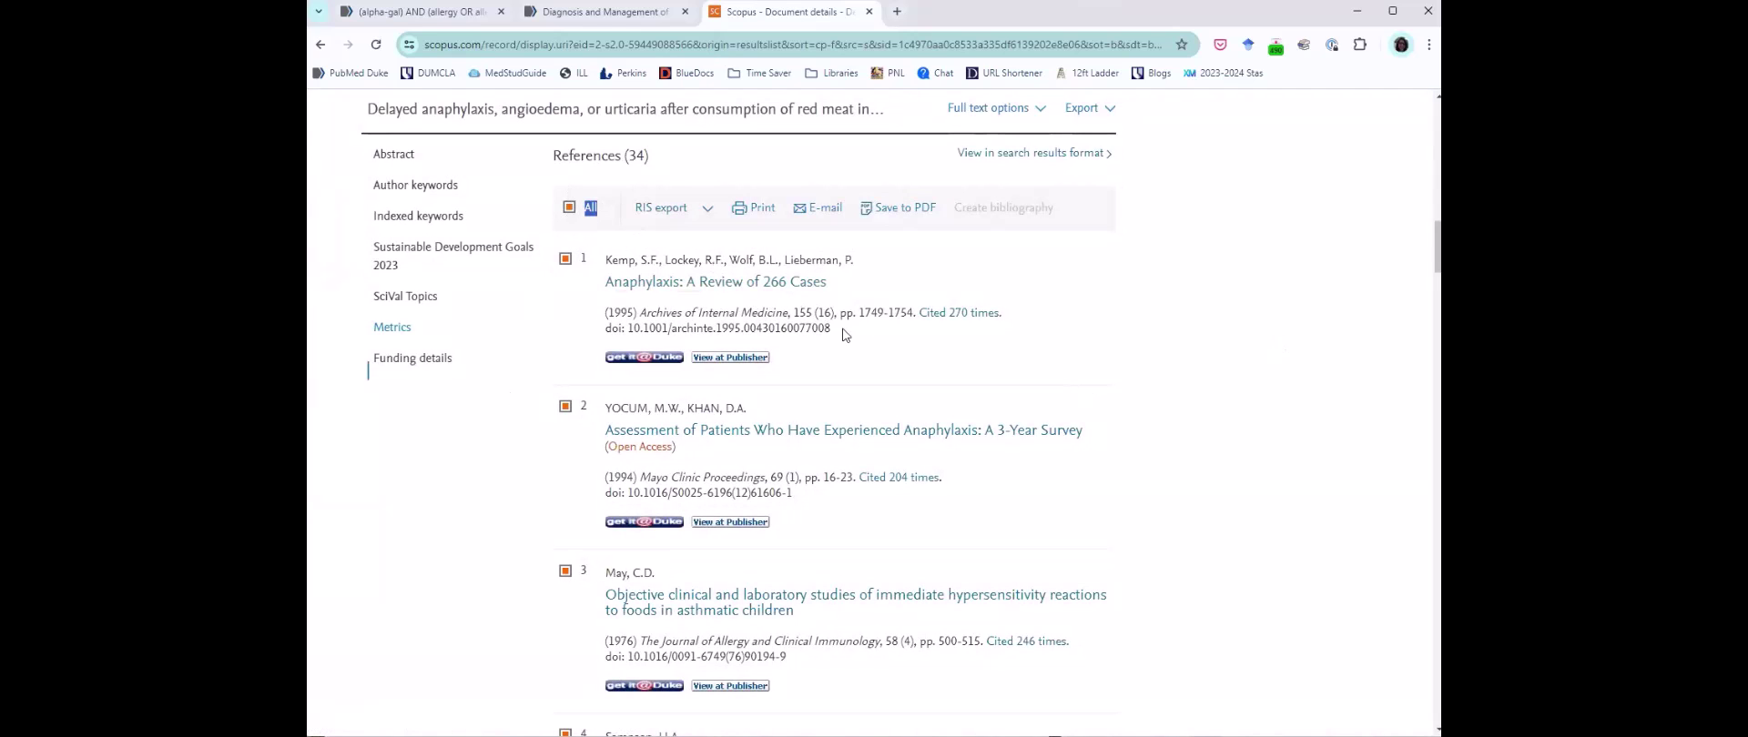
pyautogui.scroll(1, 844, 335)
pyautogui.scroll(10, 845, 335)
pyautogui.scroll(10, 856, 332)
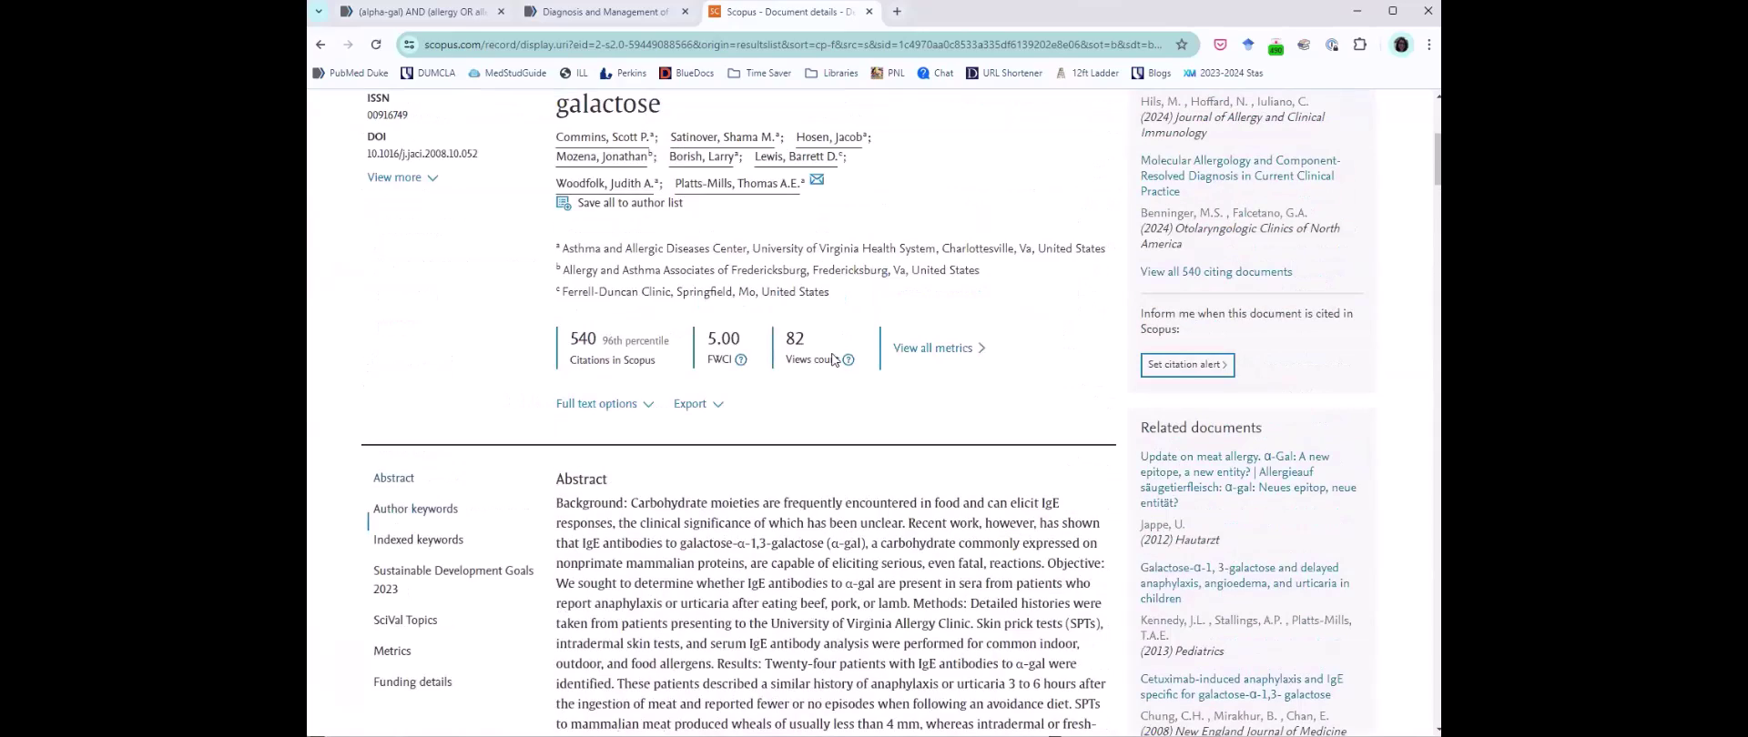
pyautogui.scroll(-1, 959, 321)
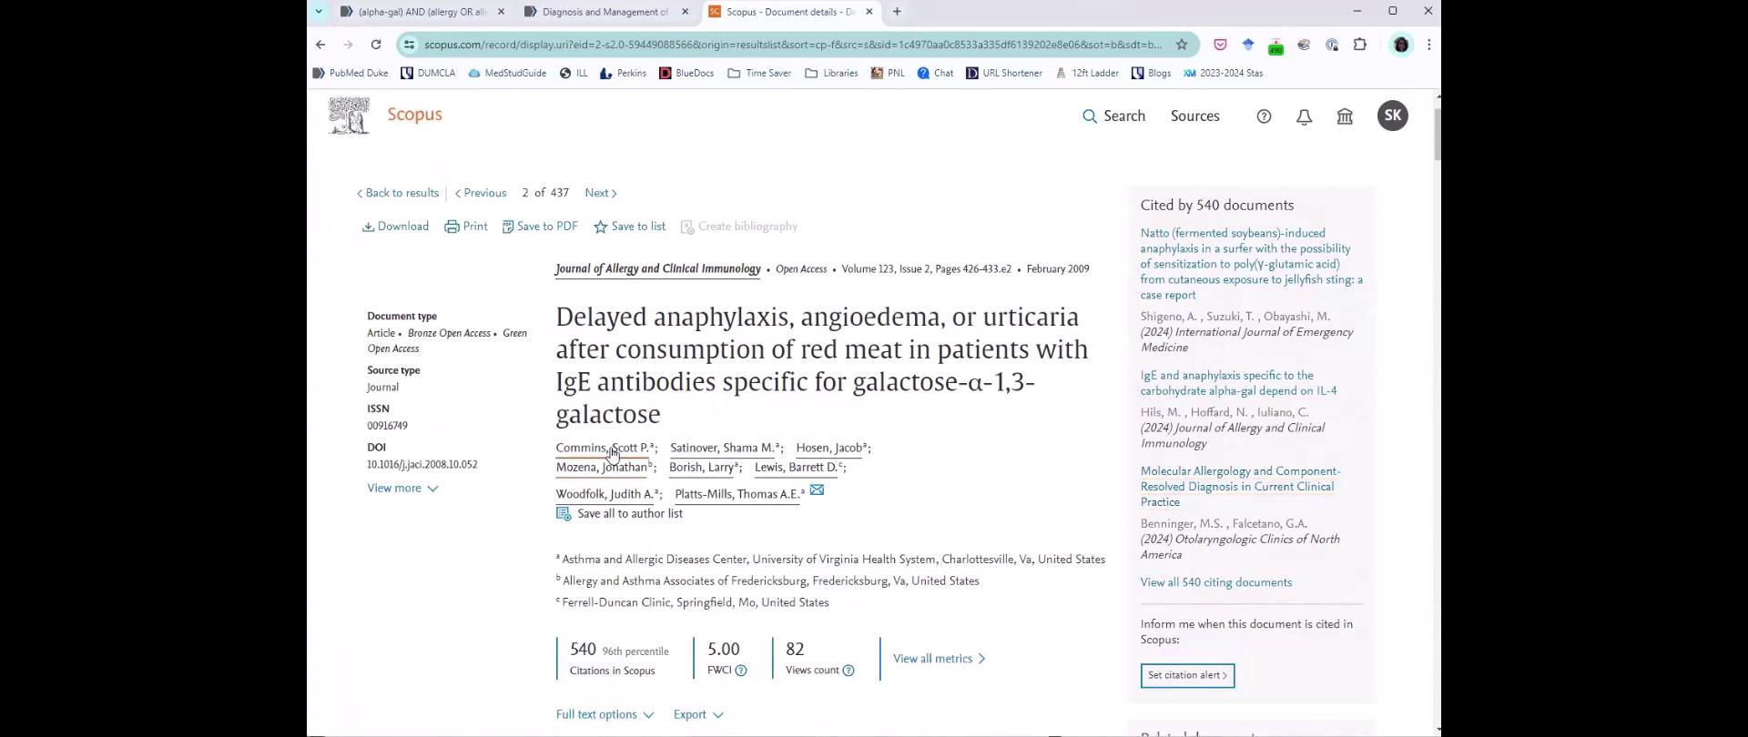
# Step: Open the first author's full profile (105 documents, 5,766 citations, h-index 42) and browse their documents
pyautogui.click(611, 450)
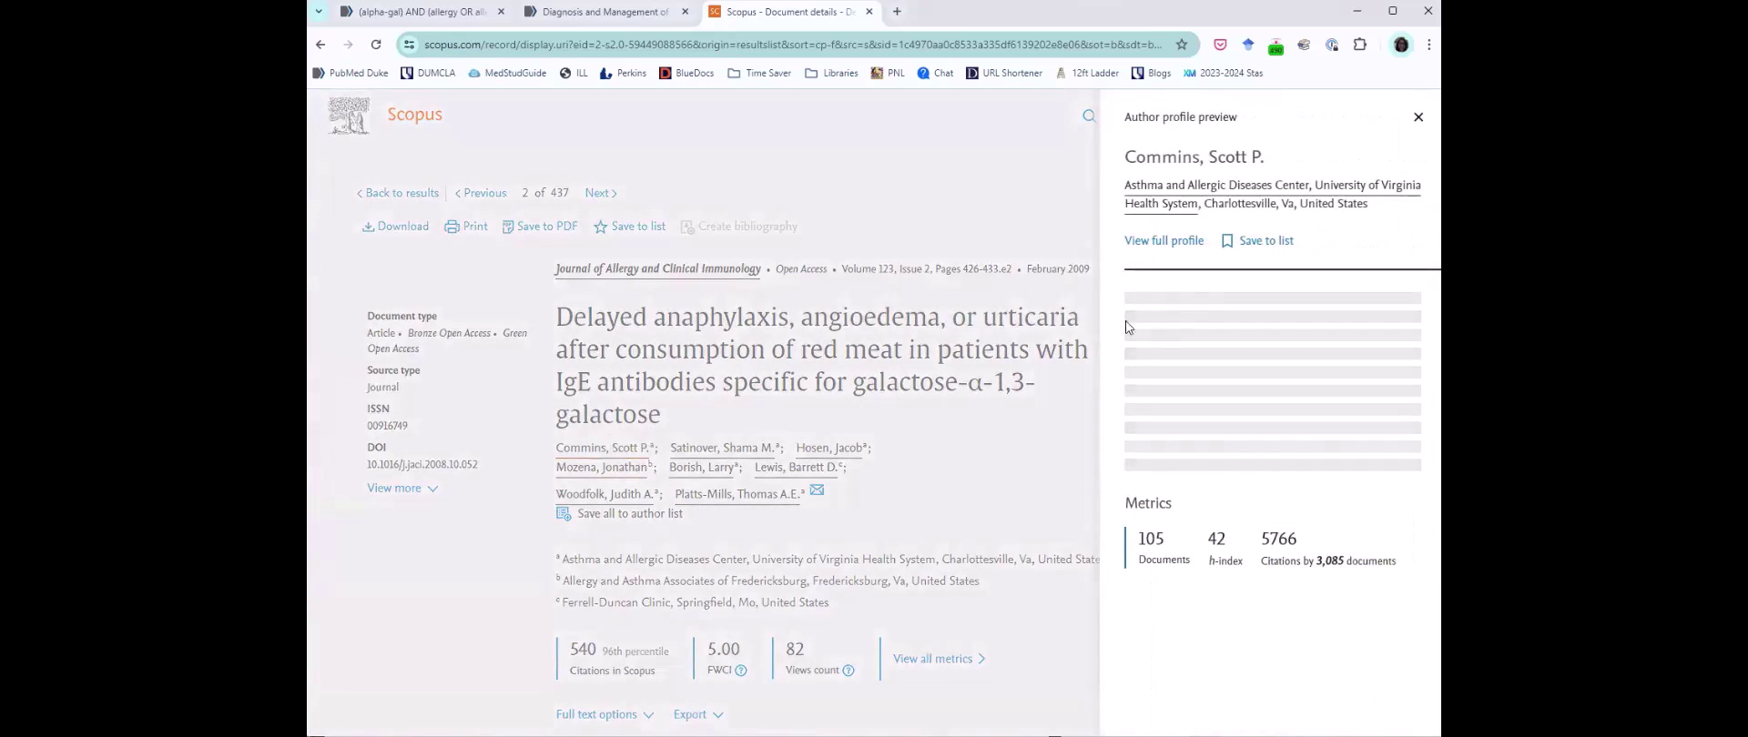
pyautogui.click(1146, 244)
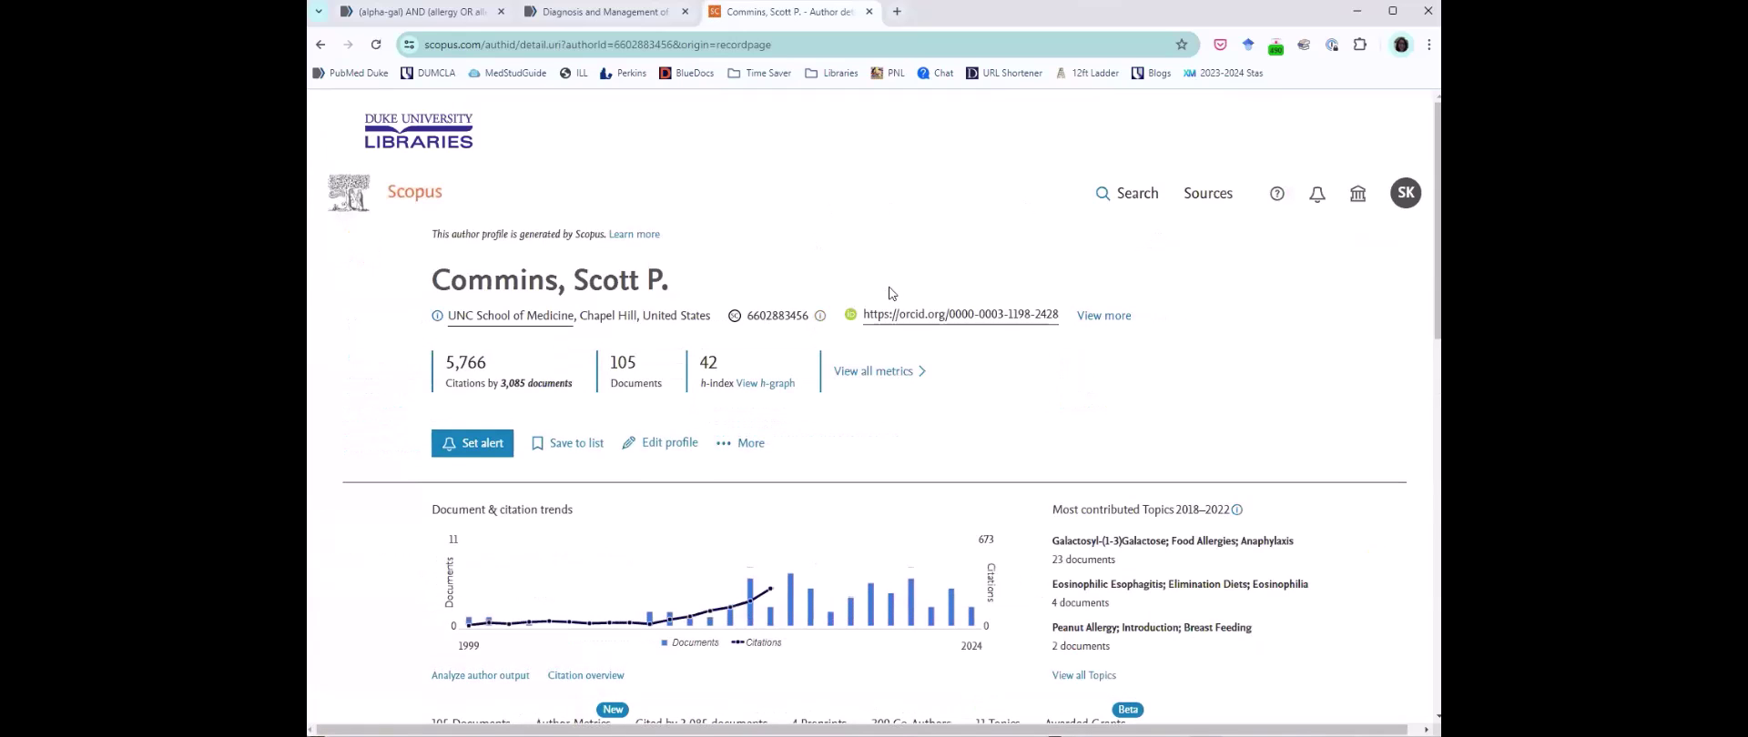
pyautogui.scroll(-2, 893, 293)
pyautogui.scroll(-3, 893, 293)
pyautogui.scroll(4, 883, 295)
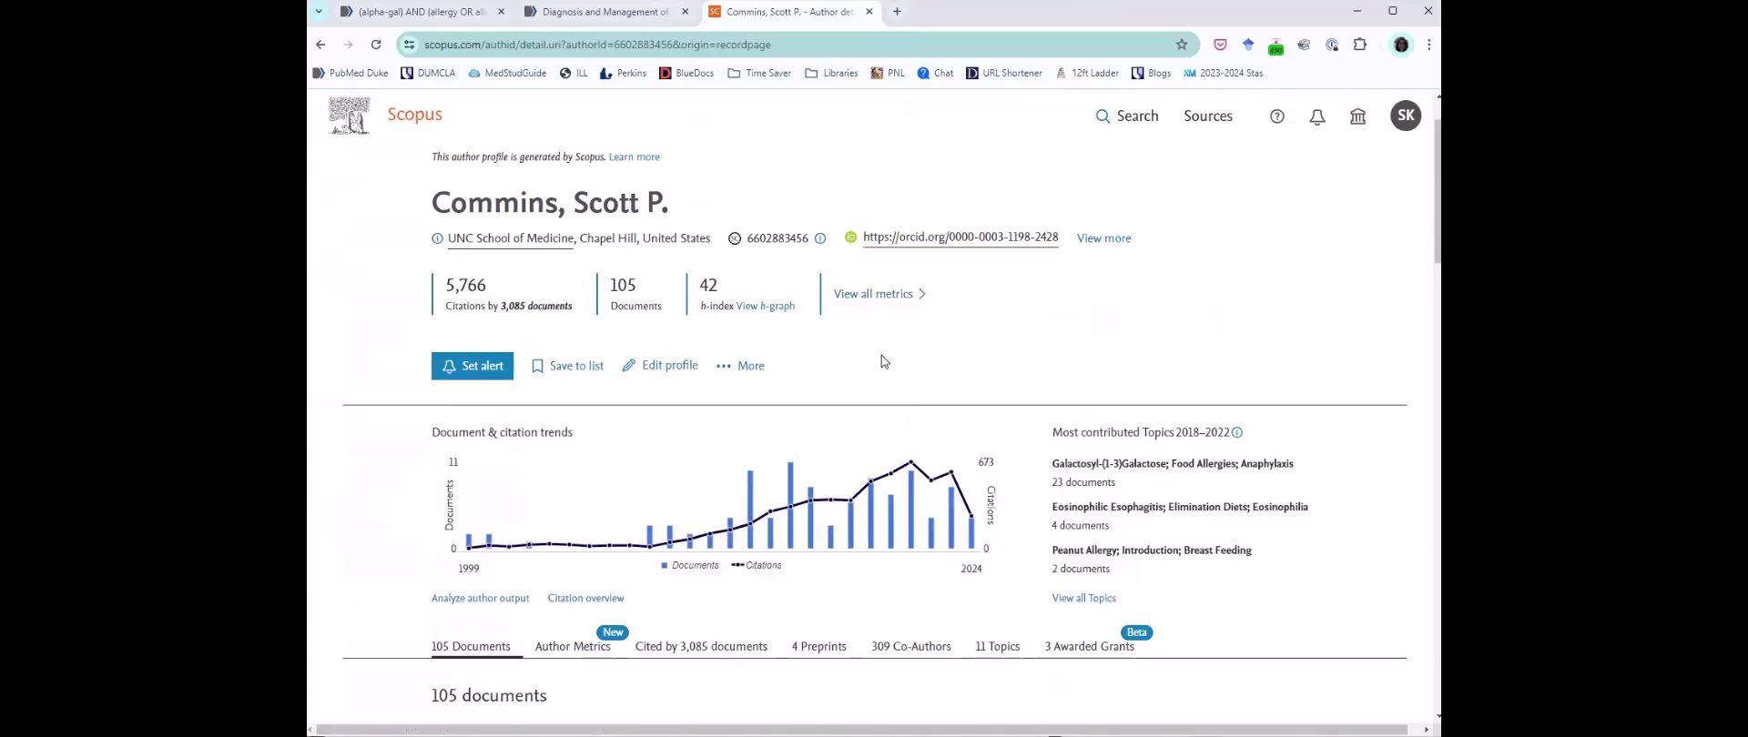
pyautogui.scroll(-5, 881, 361)
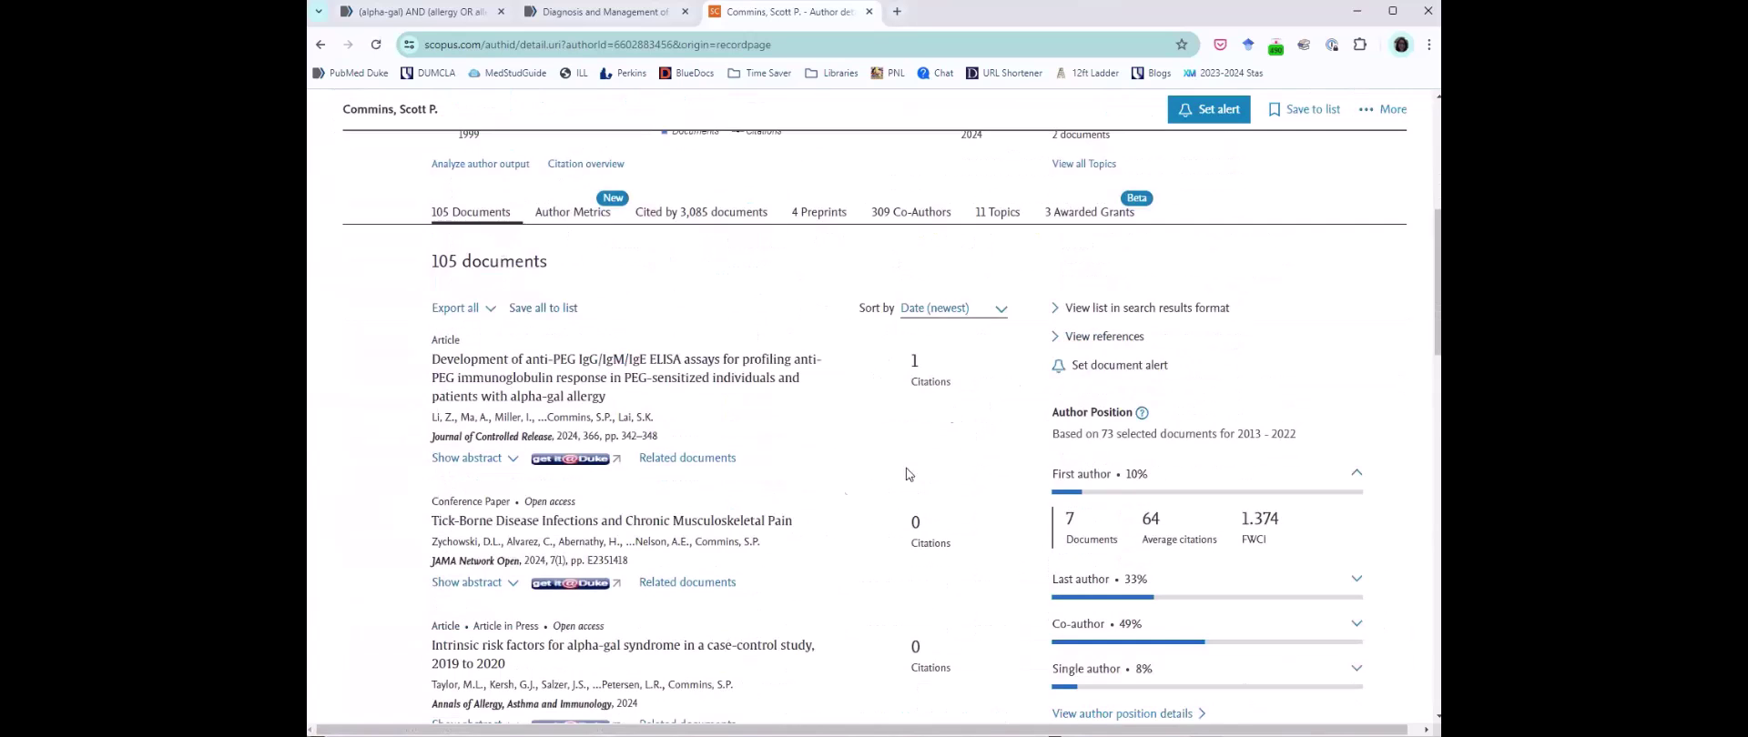
pyautogui.scroll(-2, 789, 307)
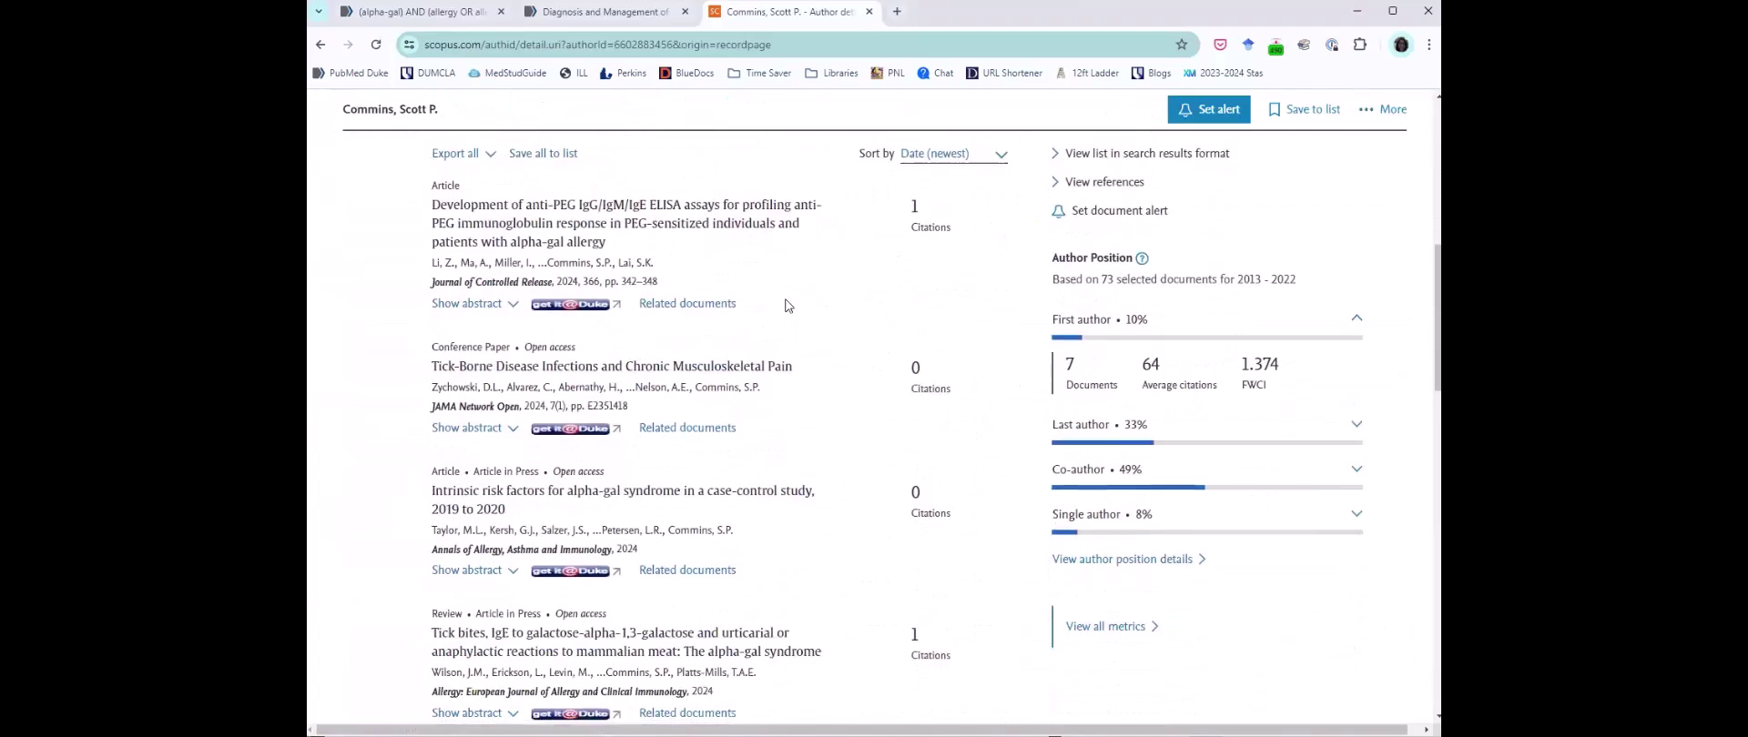
pyautogui.scroll(-3, 991, 278)
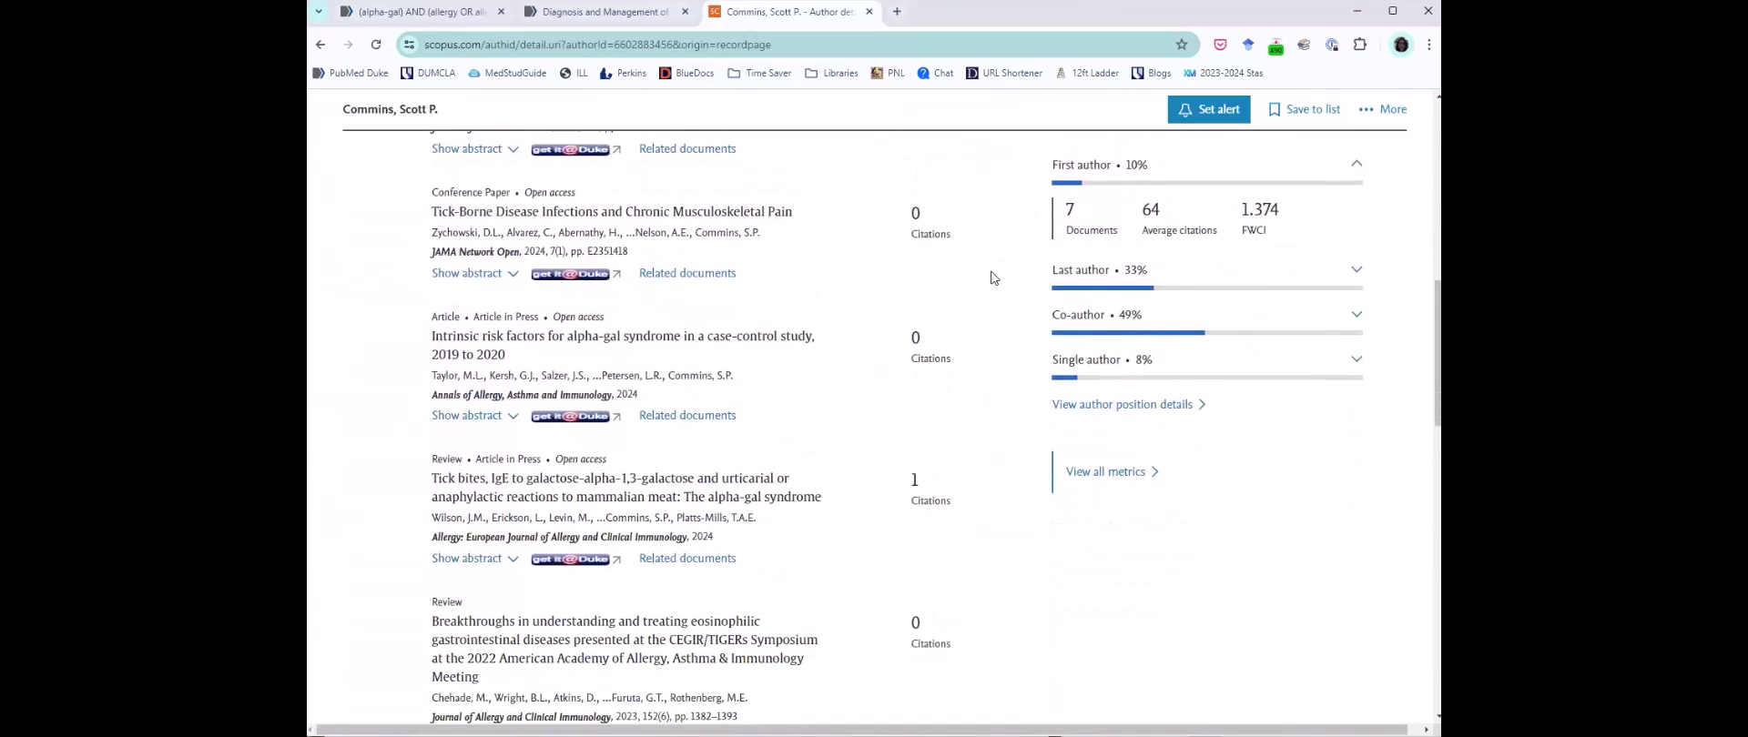
pyautogui.scroll(9, 992, 278)
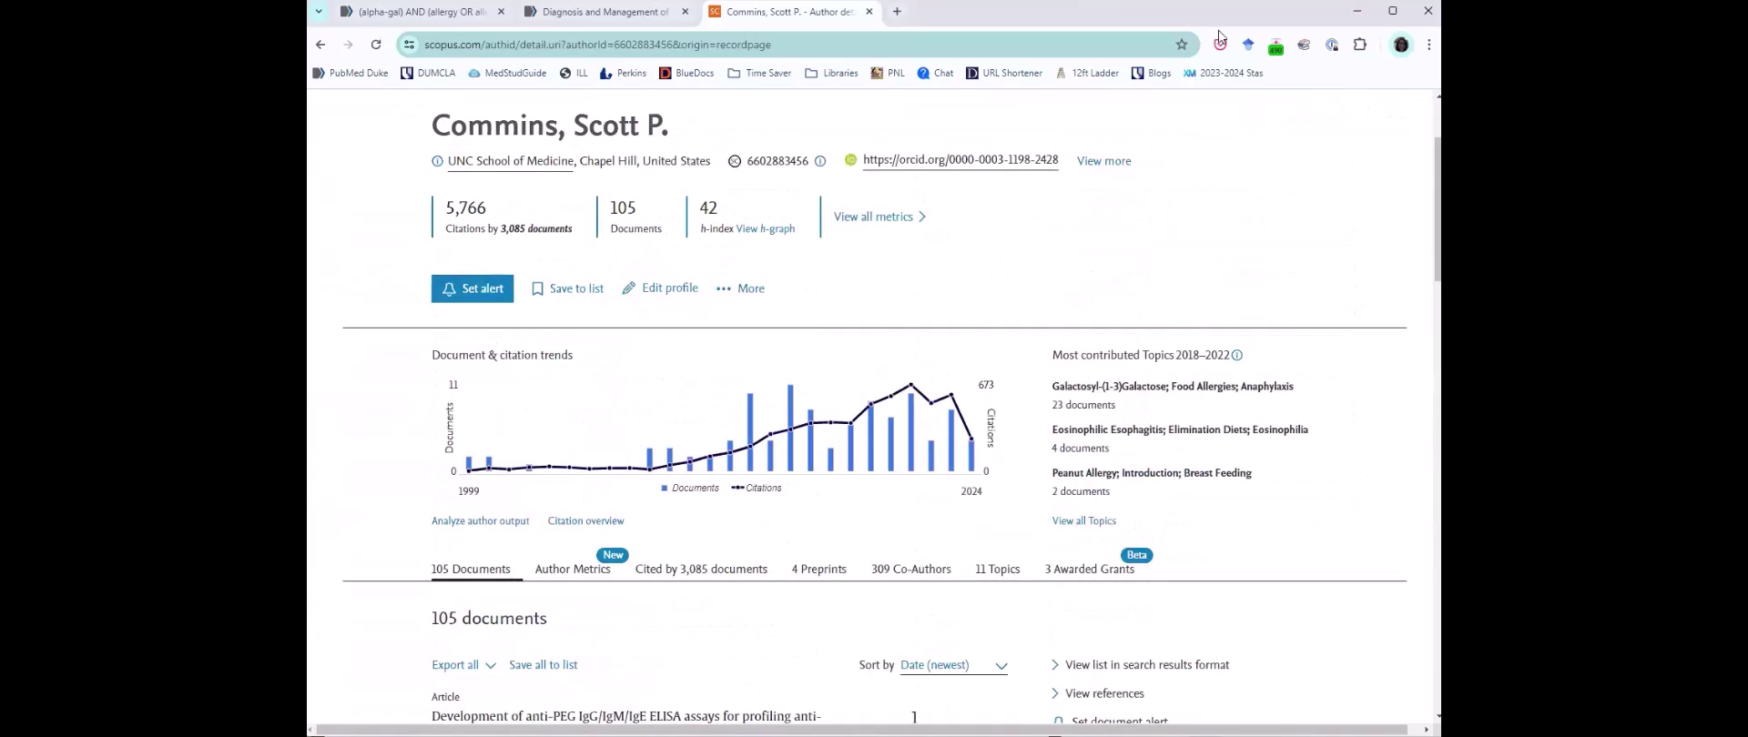